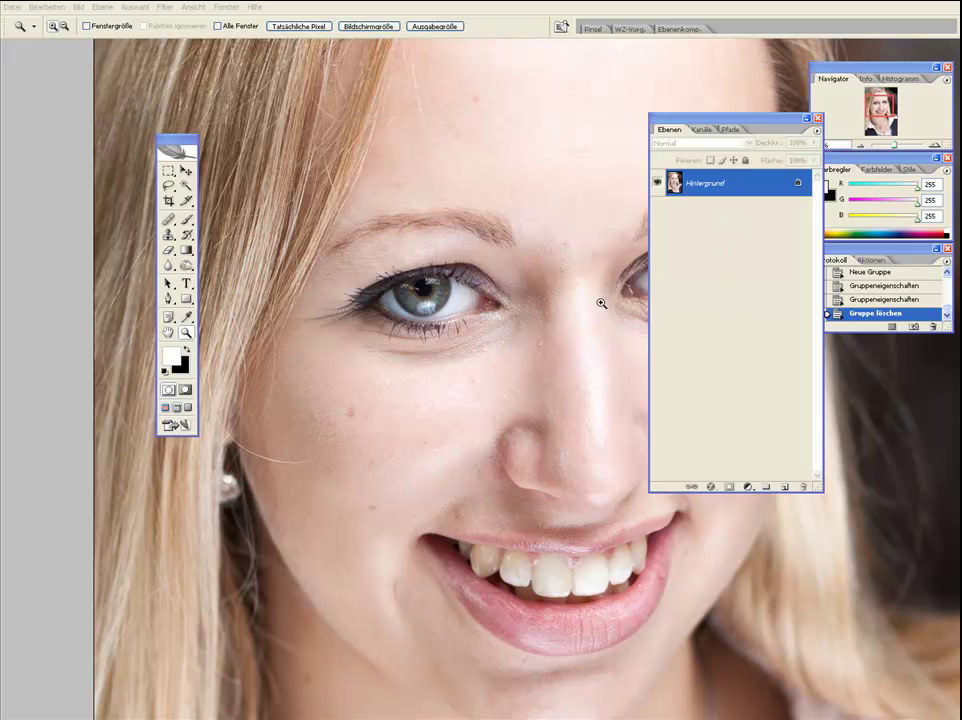
# - Zoom in twice on the left eyebrow and center it with the eye in view
pyautogui.press('space')
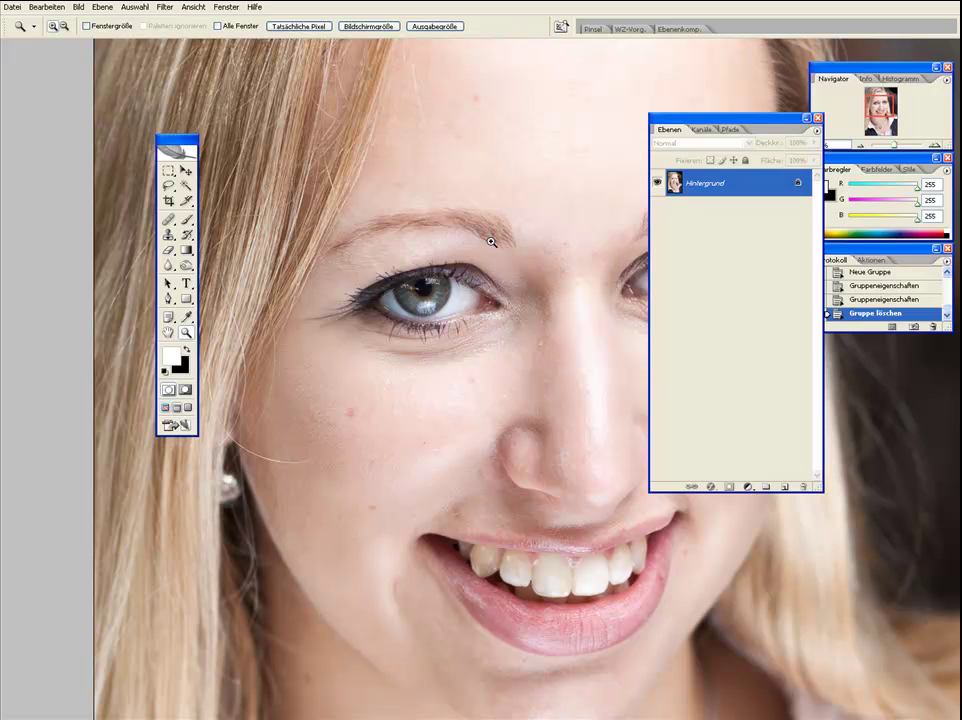
pyautogui.click(446, 227)
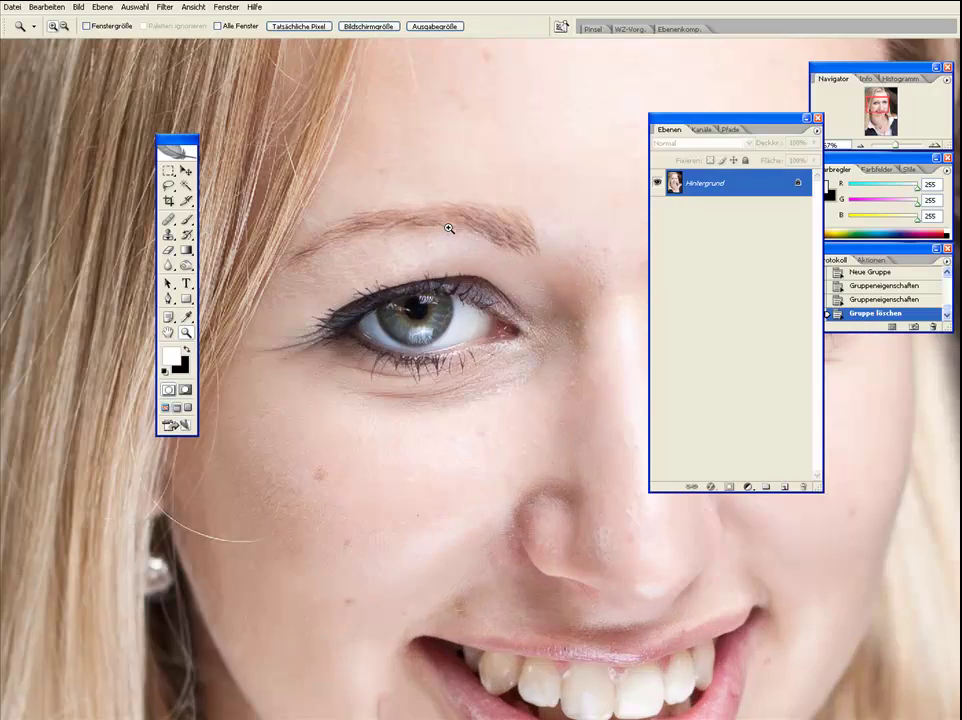
pyautogui.click(449, 228)
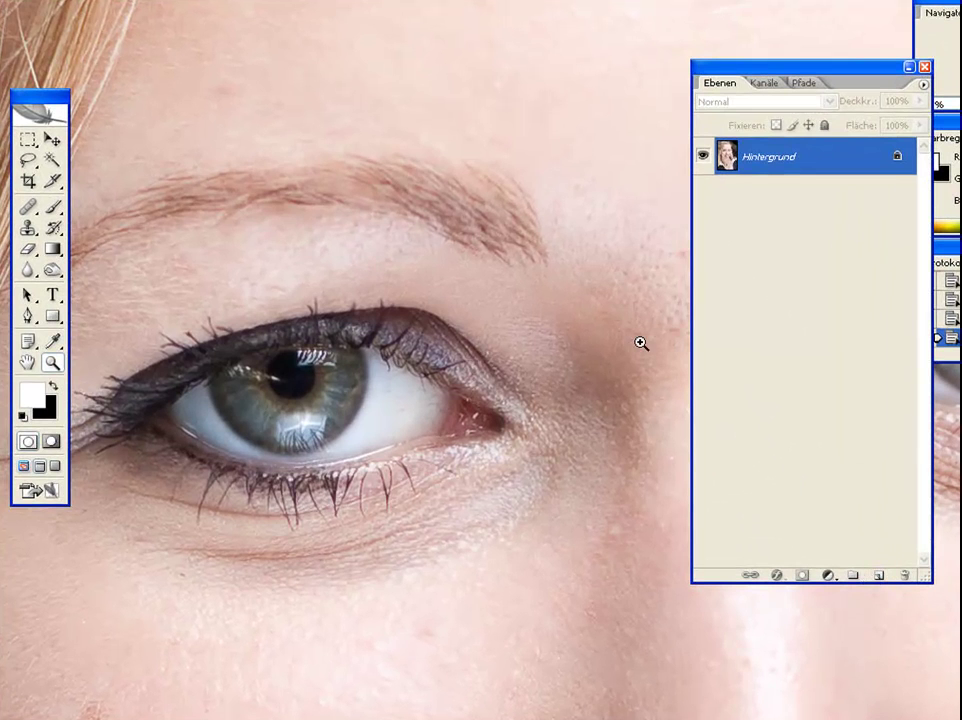
pyautogui.moveTo(528, 181); pyautogui.dragTo(574, 227)
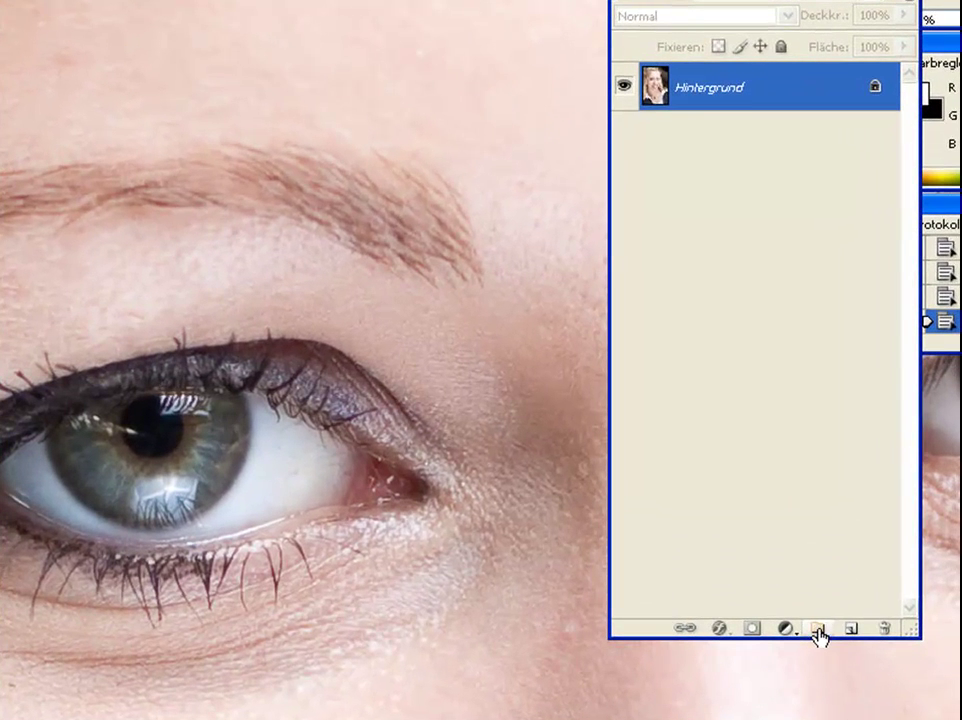
# - Create a new layer group named 'Pixelretusche'
pyautogui.click(848, 581)
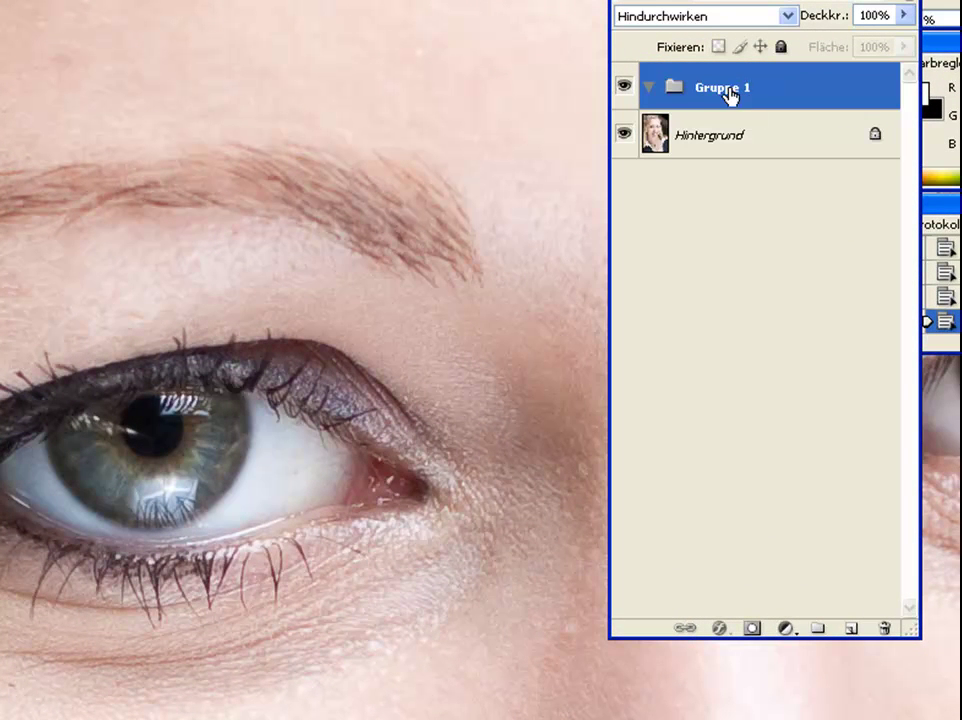
pyautogui.doubleClick(729, 91)
pyautogui.write('Pixelmut')
pyautogui.write('etusche')
pyautogui.press('Return')
# - Add an empty layer named 'Augenbrauen' inside the Pixelretusche group
pyautogui.click(851, 628)
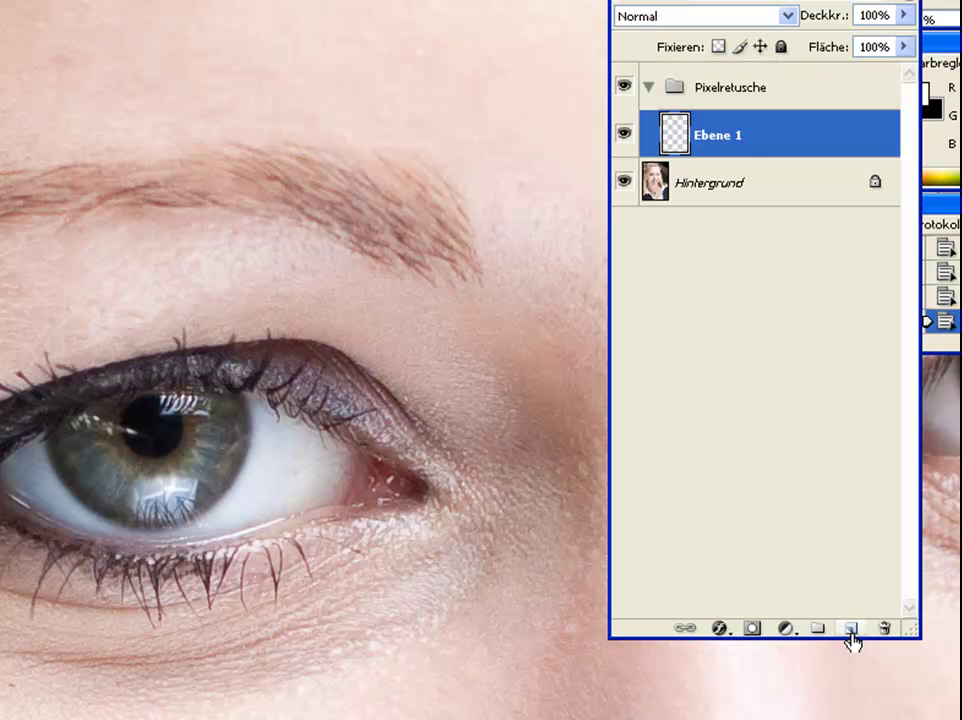
pyautogui.doubleClick(714, 145)
pyautogui.write('Augenbrauen')
pyautogui.press('Return')
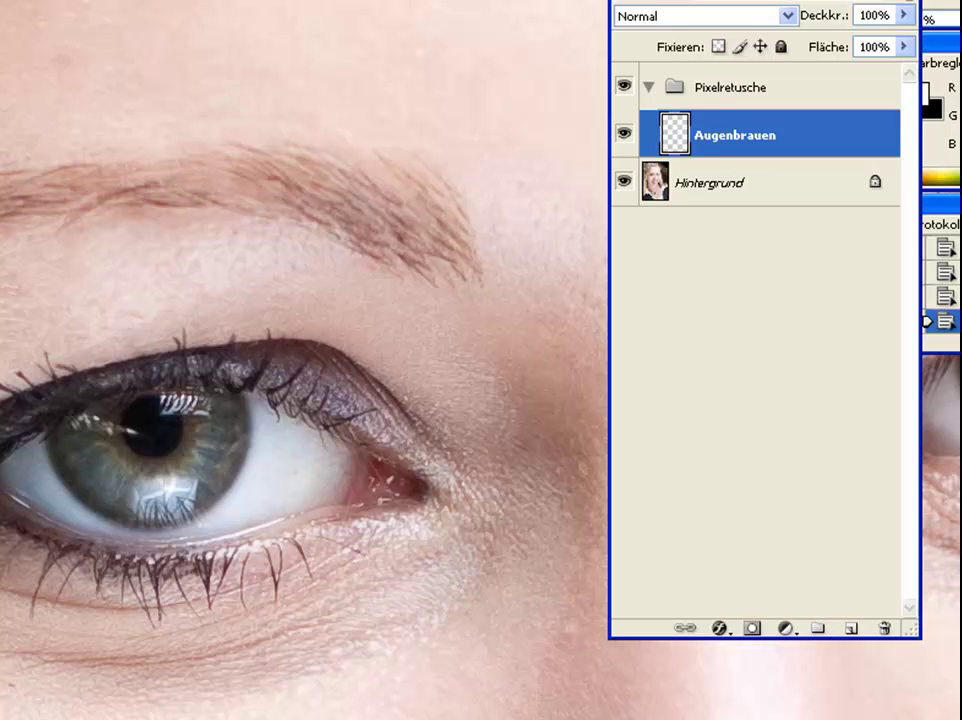
# - Zoom in closer and pan along the left eyebrow
pyautogui.click(200, 200)
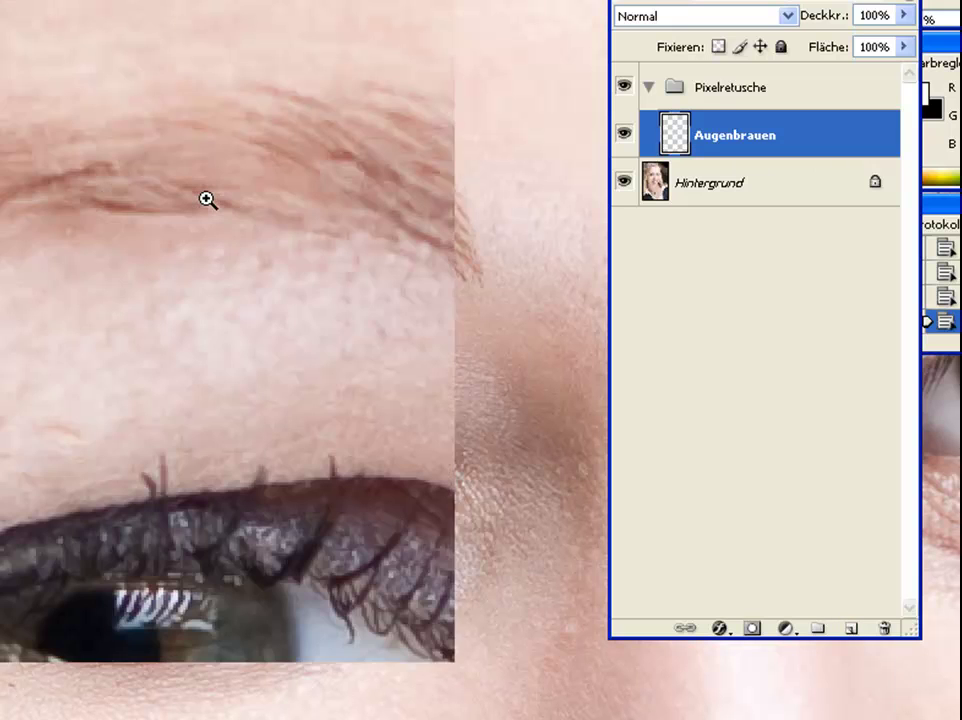
pyautogui.moveTo(313, 167)
pyautogui.mouseDown()
pyautogui.moveTo(205, 192)
pyautogui.moveTo(208, 200)
pyautogui.mouseUp()
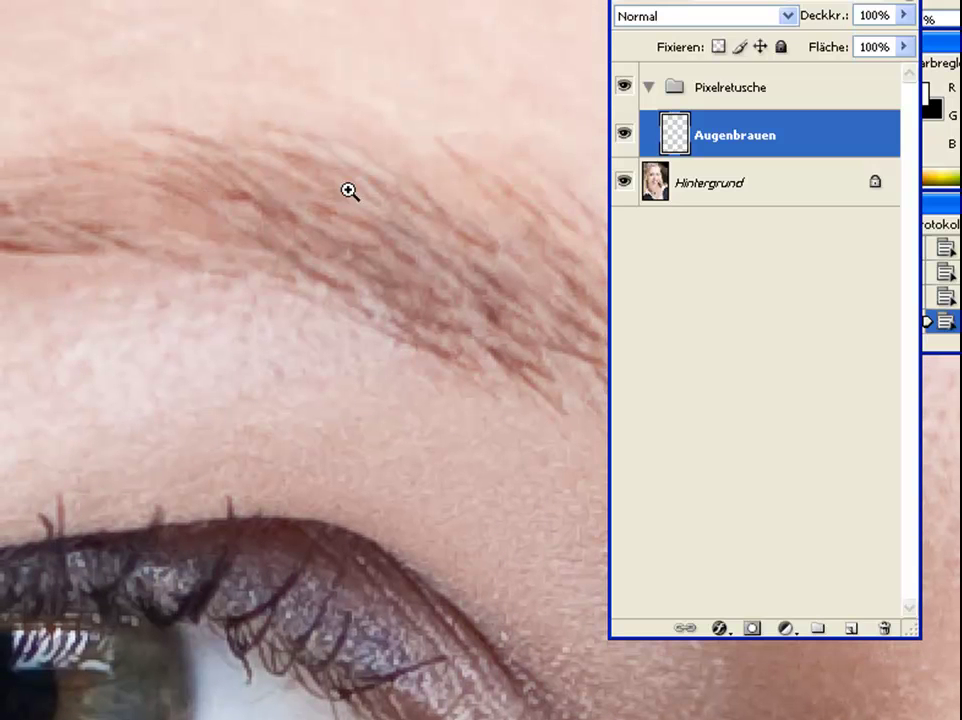
pyautogui.click(208, 224)
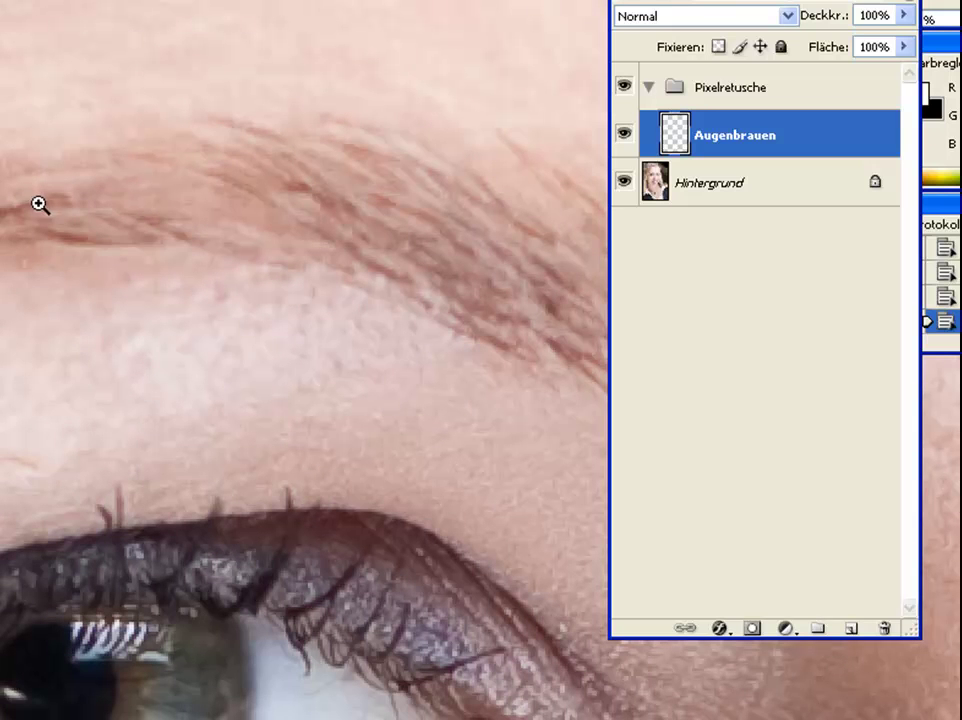
pyautogui.click(284, 217)
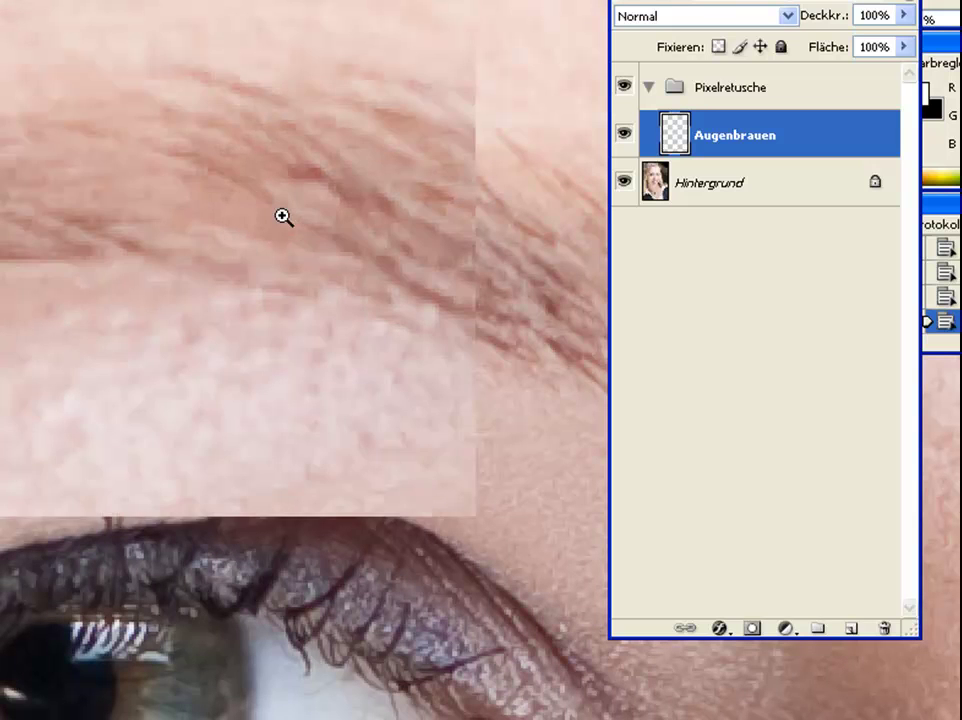
pyautogui.moveTo(234, 187); pyautogui.dragTo(277, 194)
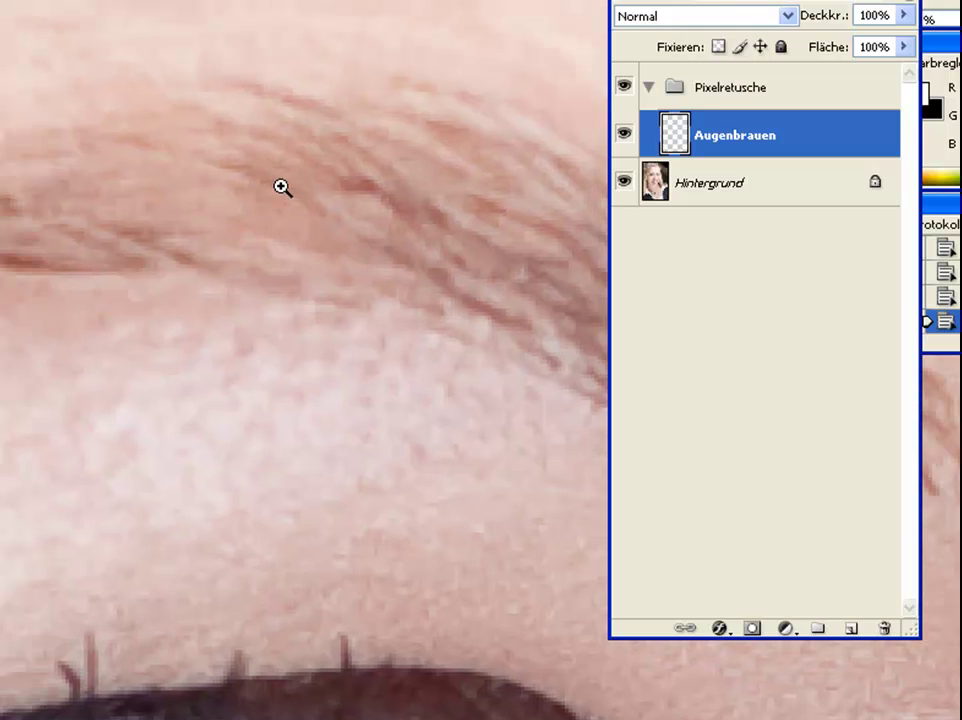
# - Choose the Clone Stamp and reframe the view to show the eyebrow with the eye below
pyautogui.press('s')
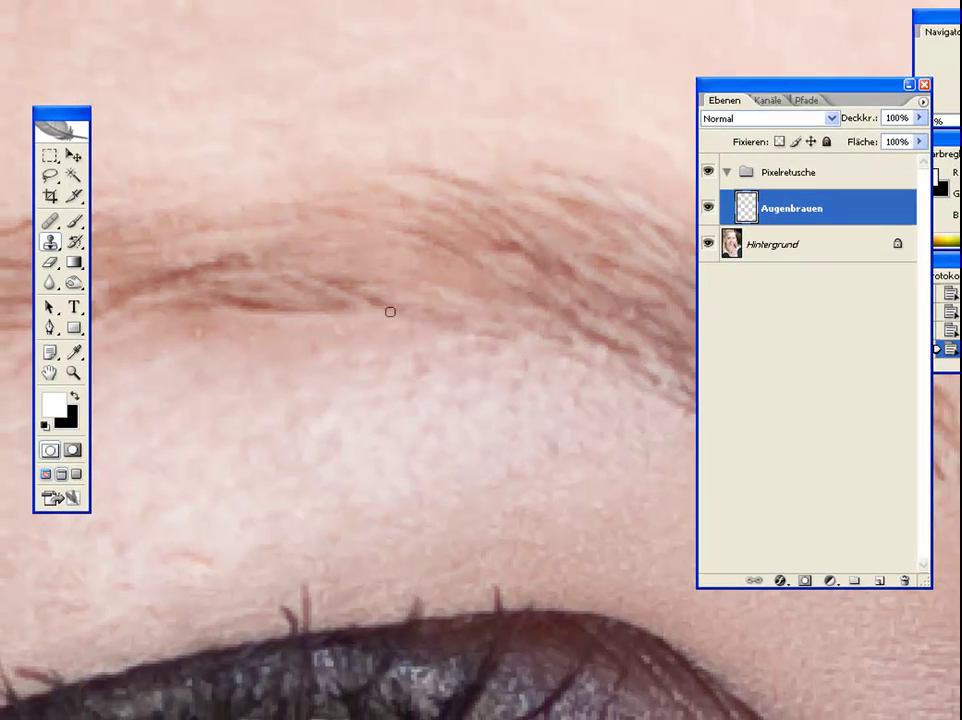
pyautogui.moveTo(412, 279); pyautogui.dragTo(333, 277)
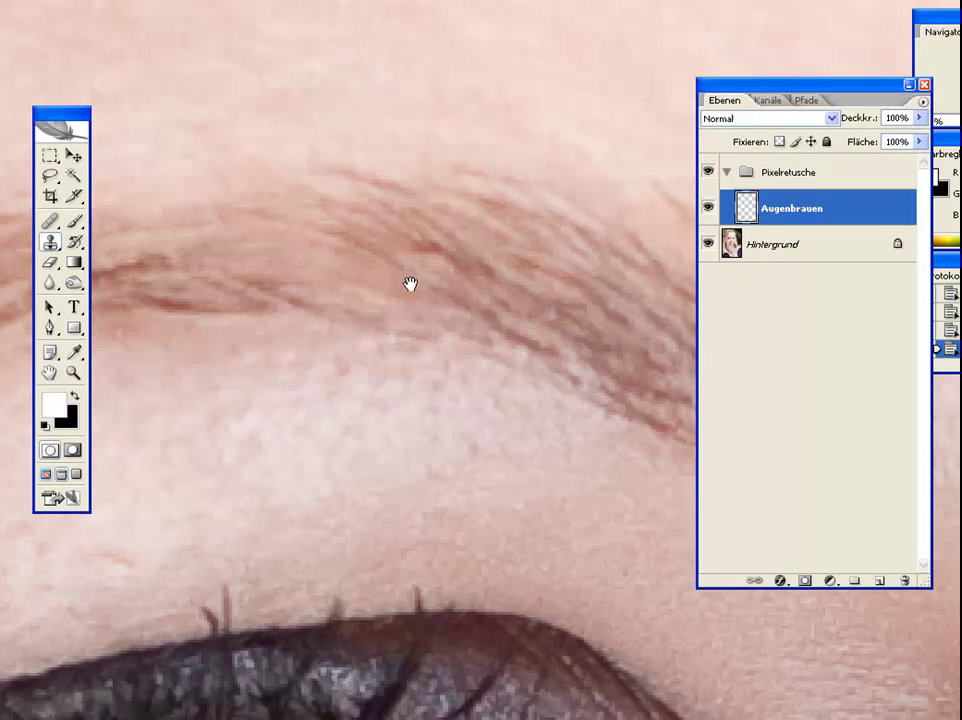
pyautogui.moveTo(410, 284); pyautogui.dragTo(400, 292)
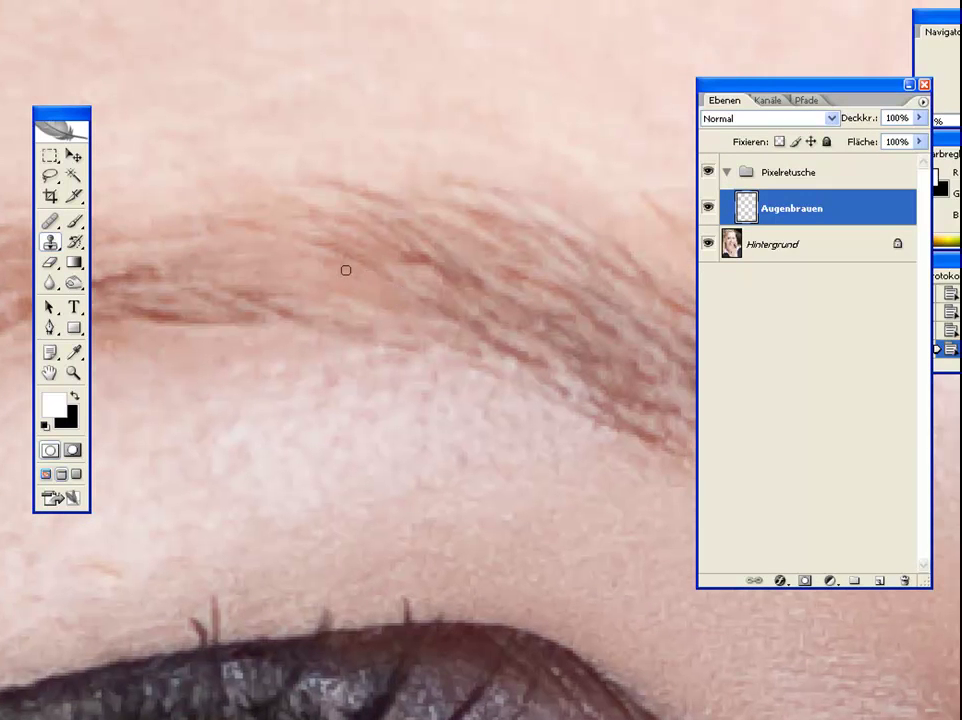
pyautogui.click(73, 372)
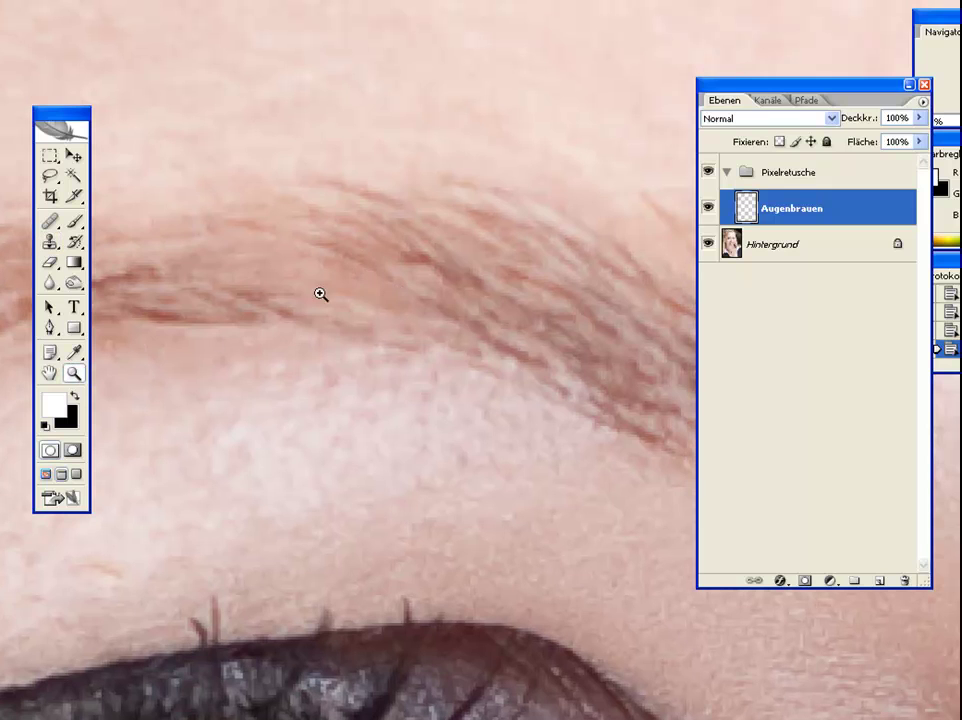
pyautogui.keyDown('alt'); pyautogui.click(388, 272); pyautogui.keyUp('alt')
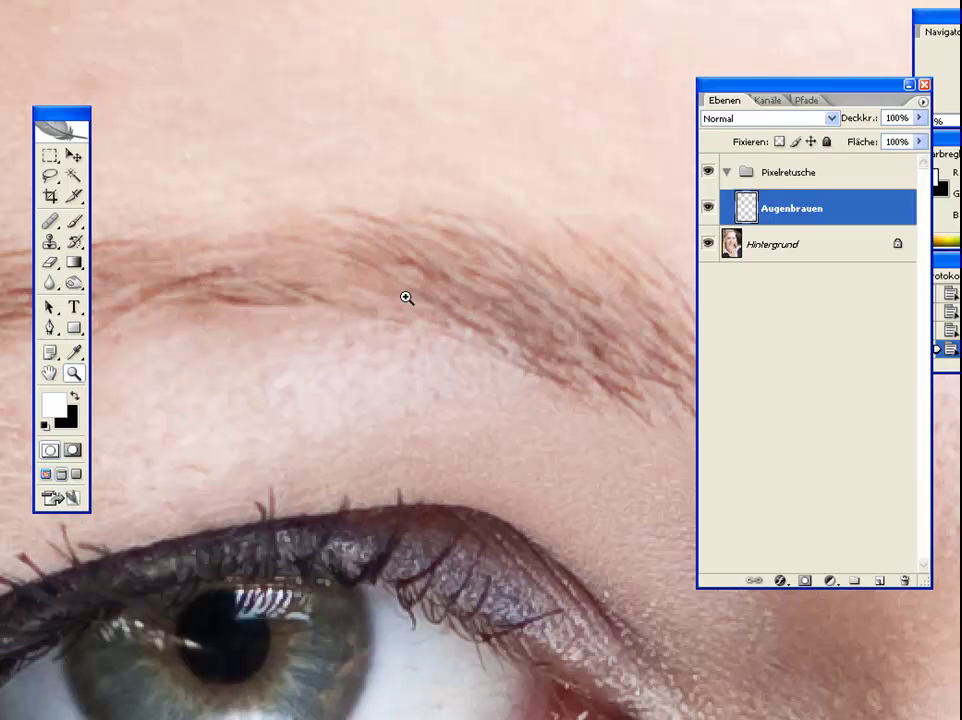
pyautogui.click(50, 241)
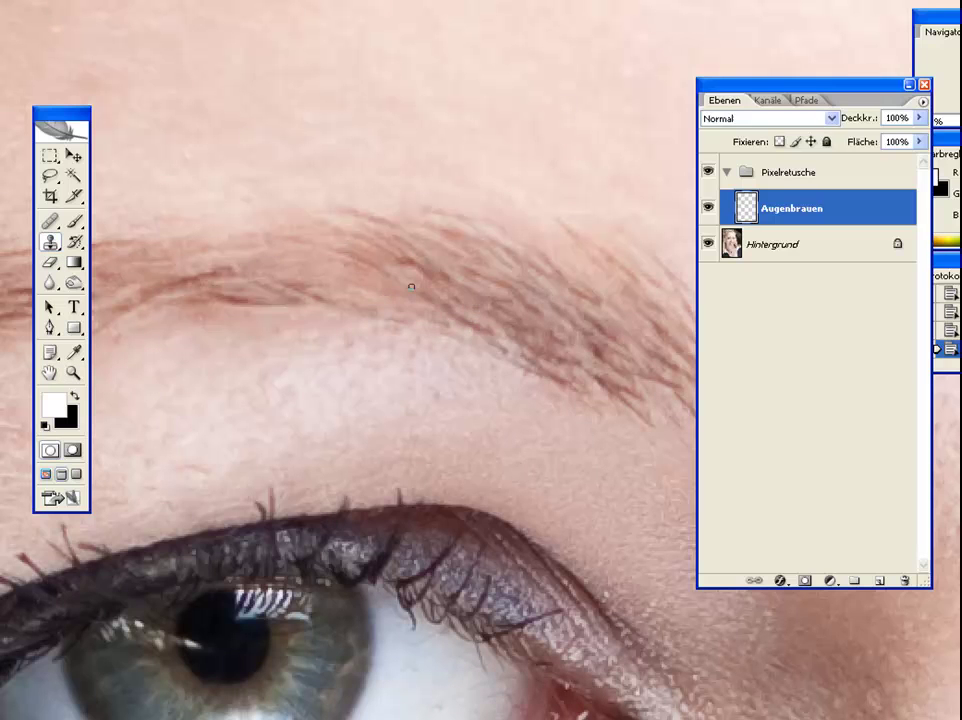
# - Set the clone brush to 9 px diameter and 5% hardness
pyautogui.rightClick(347, 267)
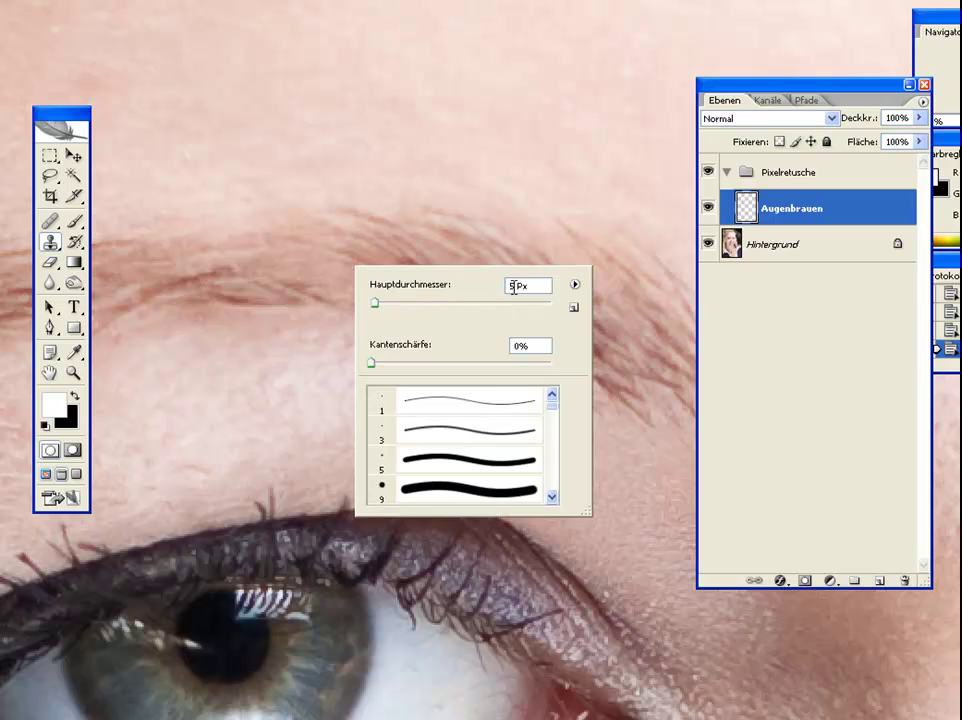
pyautogui.write('9')
pyautogui.moveTo(373, 363); pyautogui.dragTo(397, 371)
pyautogui.press('Return')
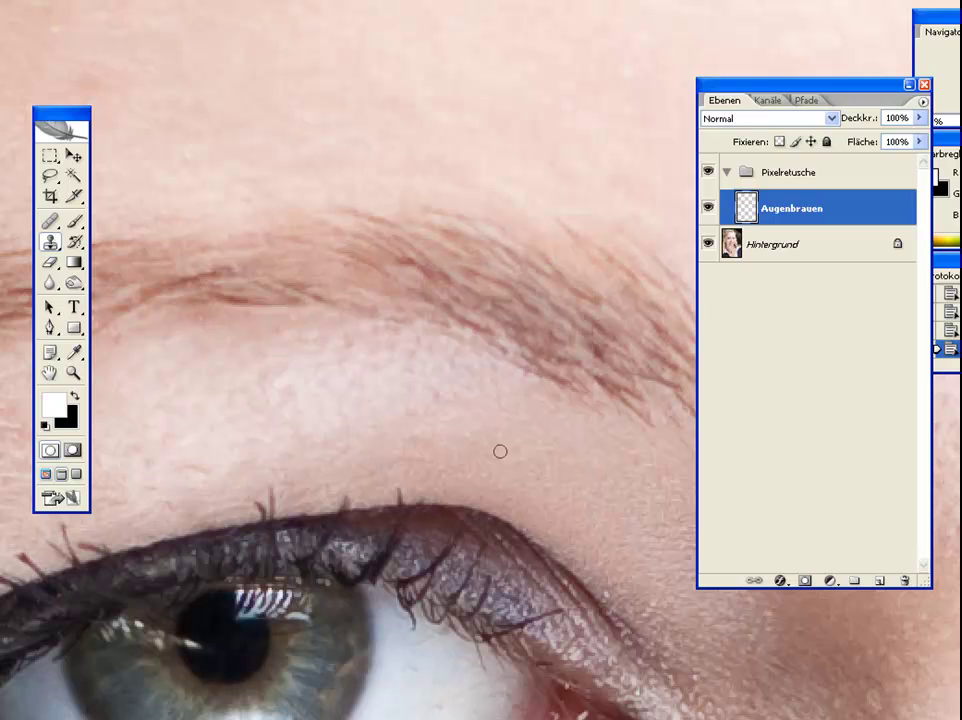
# - Zoom in closer on the eyebrow and return to the Clone Stamp
pyautogui.press('z')
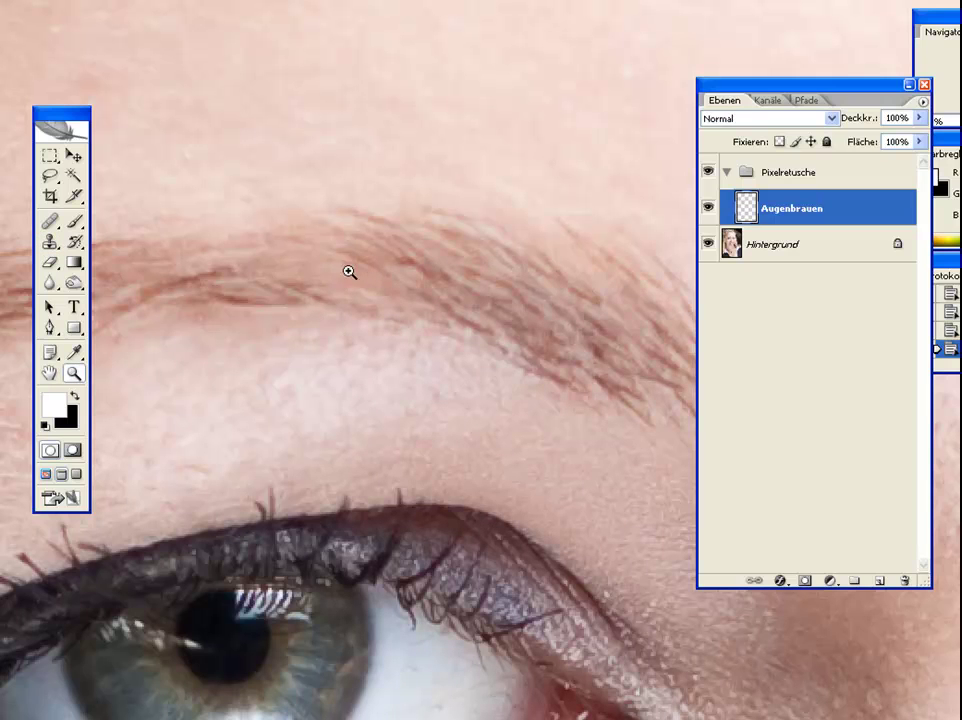
pyautogui.click(357, 284)
pyautogui.press('s')
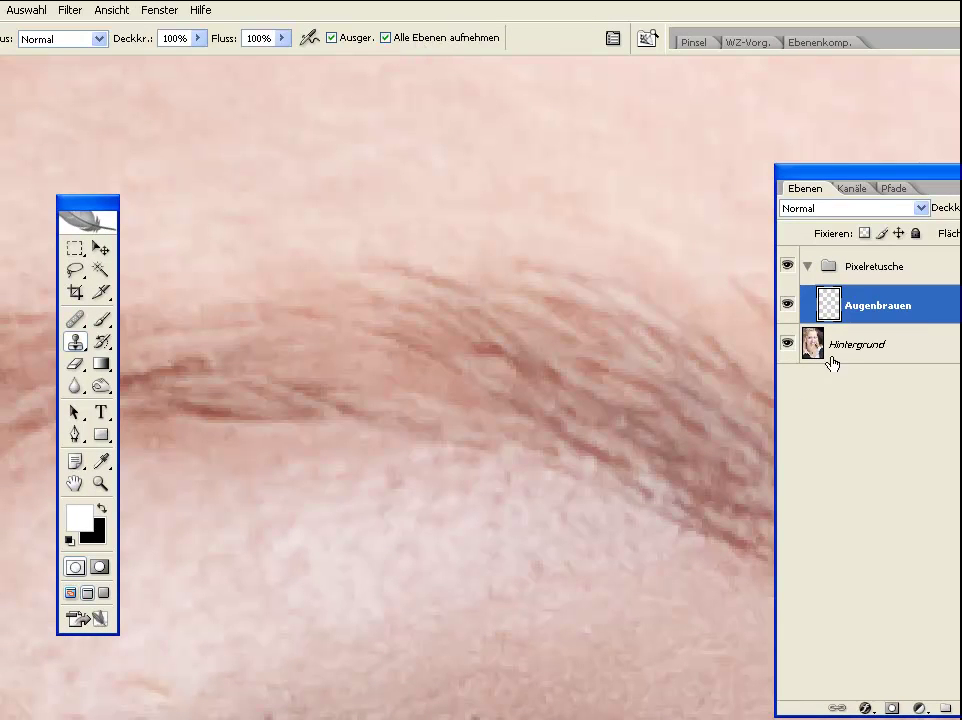
# - Sample existing eyebrow hairs and clone a first hair stroke along the brow
pyautogui.keyDown('alt'); pyautogui.click(575, 397); pyautogui.keyUp('alt')
pyautogui.moveTo(514, 383); pyautogui.dragTo(468, 363)
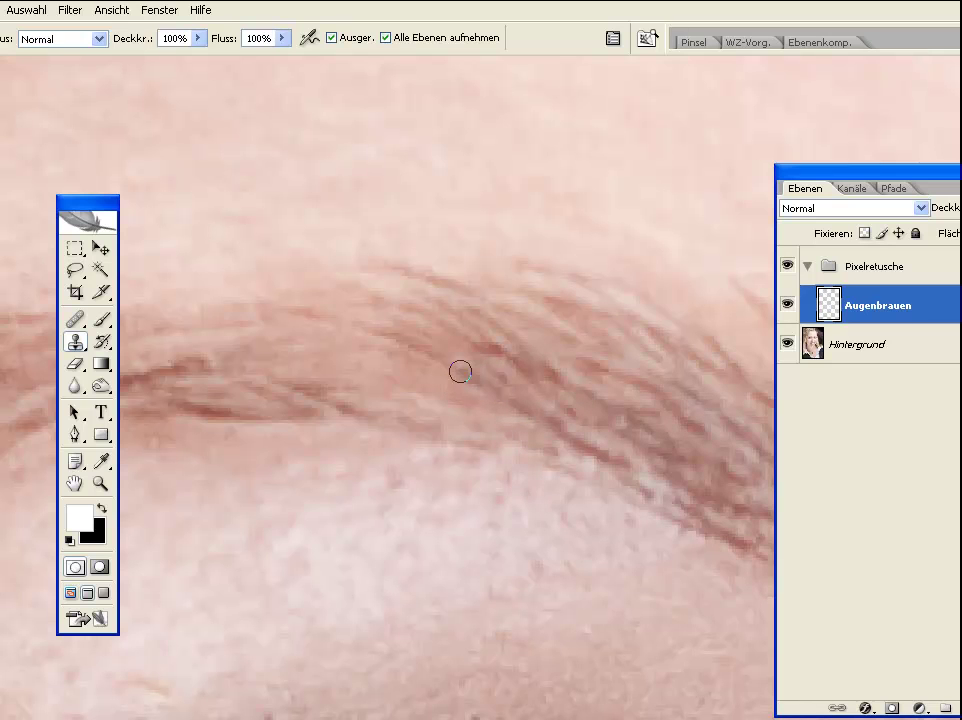
pyautogui.moveTo(374, 407)
pyautogui.mouseDown()
pyautogui.moveTo(415, 357)
pyautogui.moveTo(446, 376)
pyautogui.mouseUp()
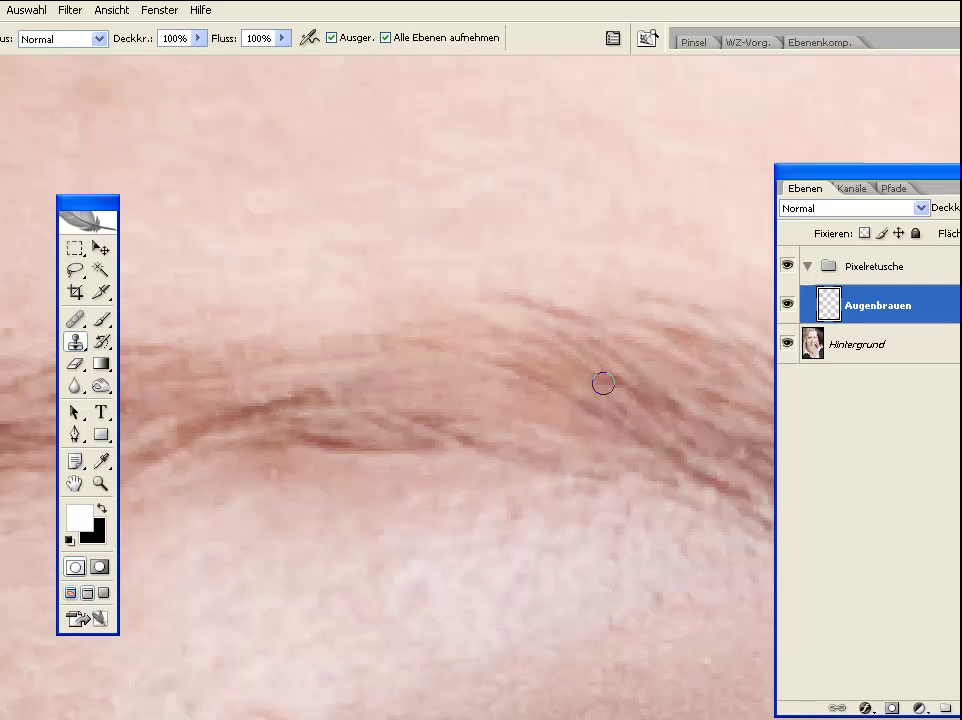
pyautogui.moveTo(573, 376); pyautogui.dragTo(541, 373)
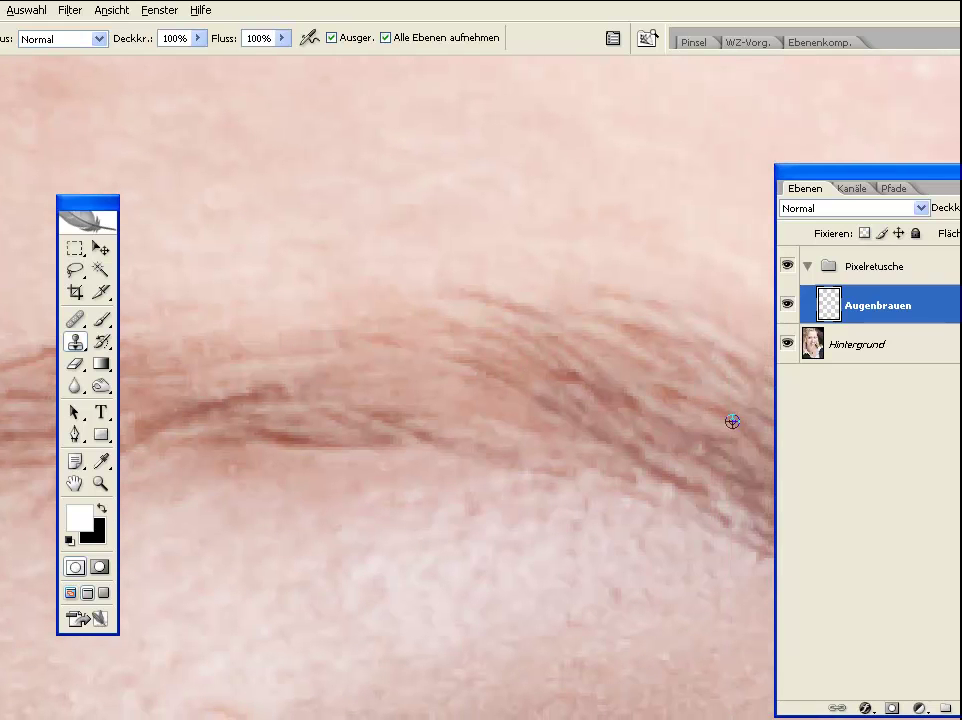
# - Resample near the brow's end and clone more hair strokes into its sparse middle
pyautogui.keyDown('alt'); pyautogui.click(737, 417); pyautogui.keyUp('alt')
pyautogui.moveTo(571, 438); pyautogui.dragTo(507, 408)
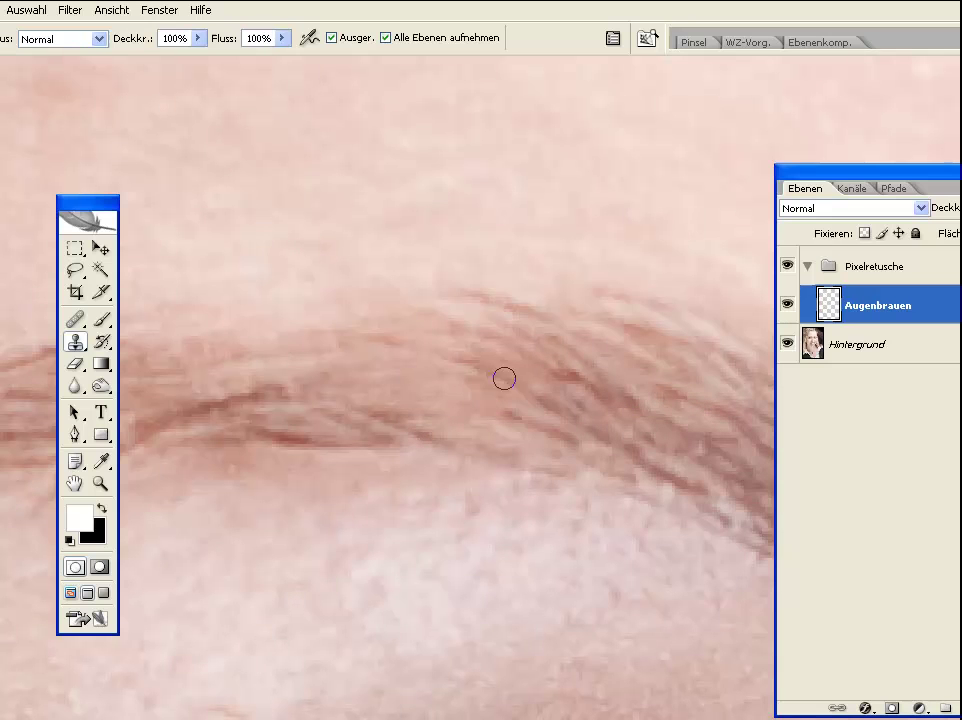
pyautogui.keyDown('alt'); pyautogui.click(535, 396); pyautogui.keyUp('alt')
pyautogui.moveTo(496, 395); pyautogui.dragTo(449, 374)
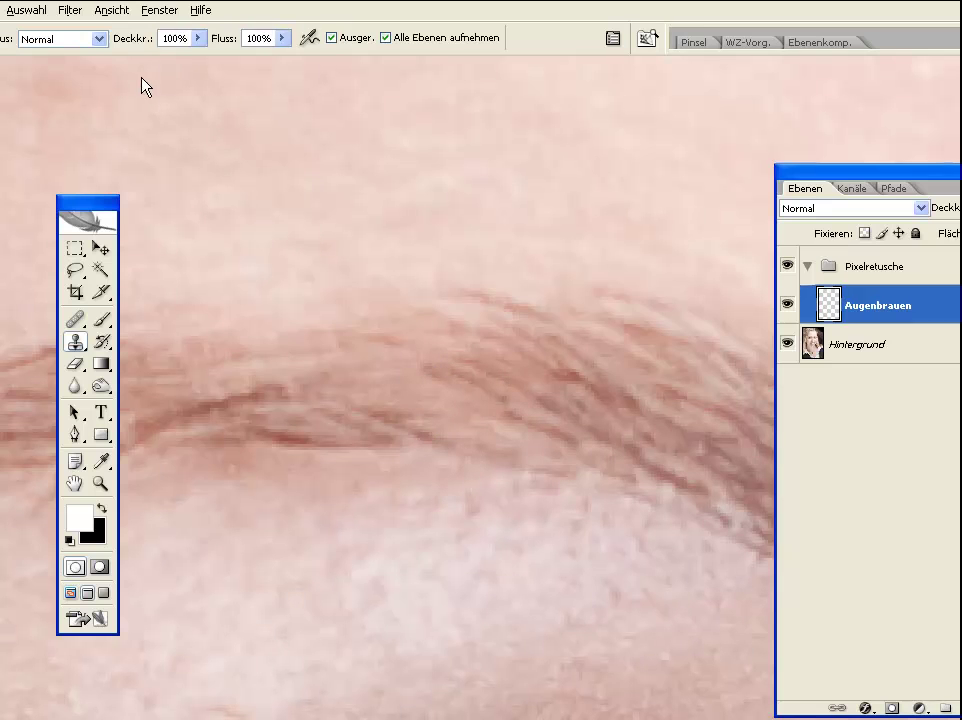
# - Lower the clone opacity to 75% and clone a hair stroke up-left along the eyebrow
pyautogui.click(197, 38)
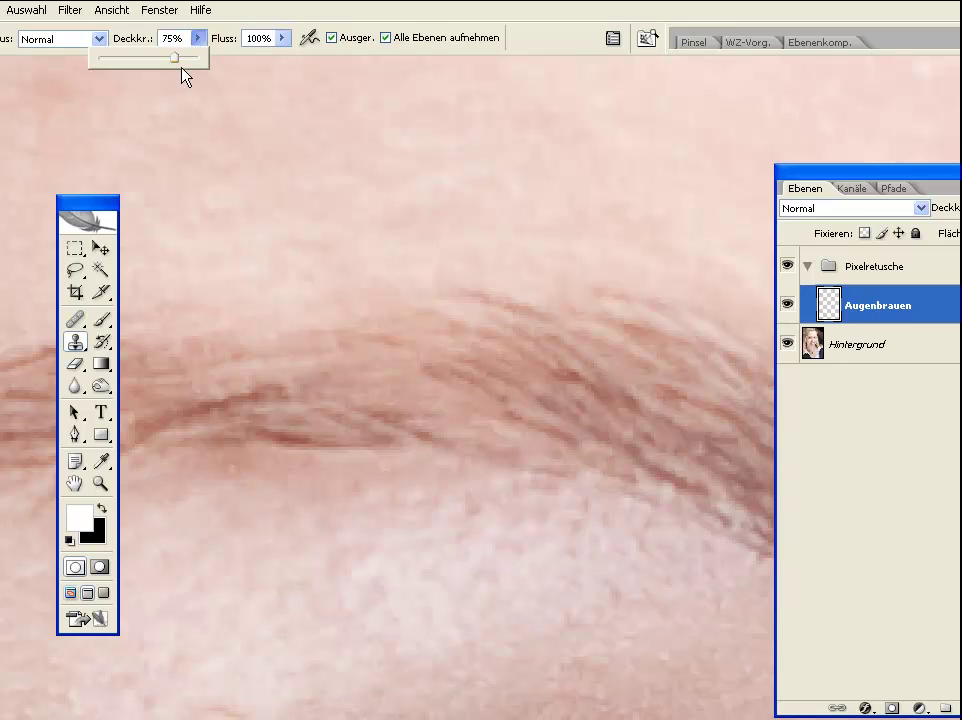
pyautogui.click(682, 403)
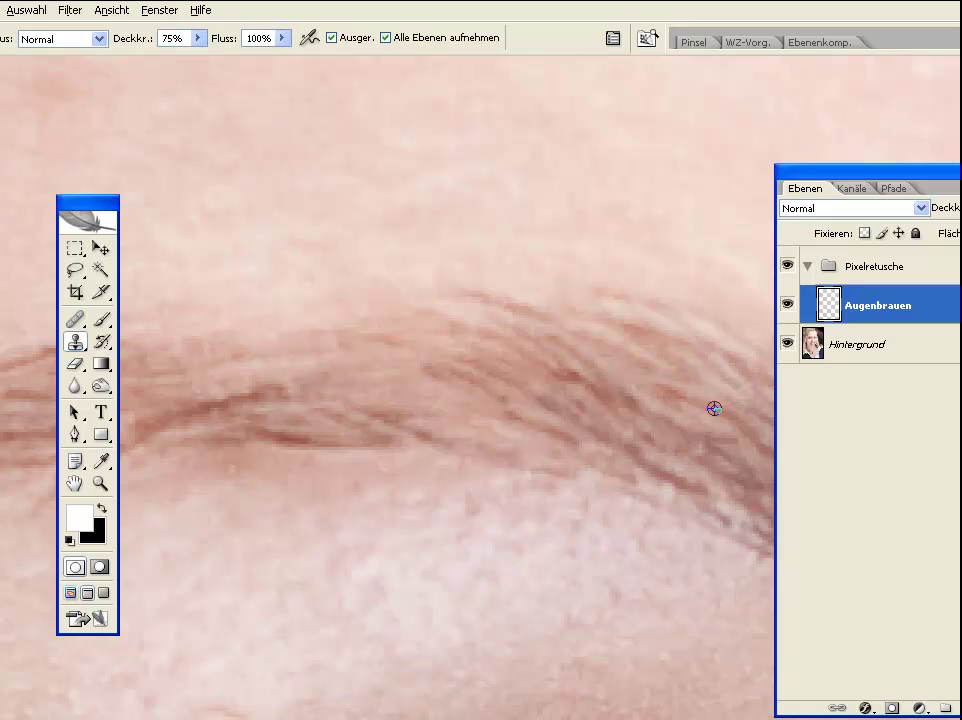
pyautogui.moveTo(491, 426); pyautogui.dragTo(430, 394)
pyautogui.moveTo(339, 386); pyautogui.dragTo(375, 381)
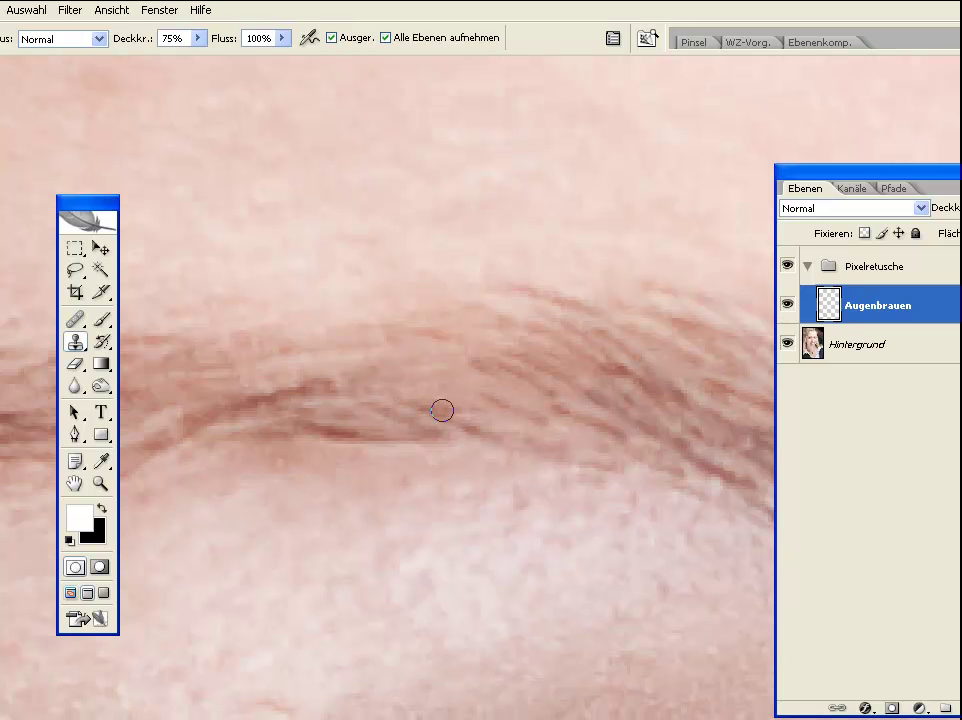
# - Pick a new hair source and clone more strokes into the brow and its lower edge
pyautogui.keyDown('alt'); pyautogui.click(457, 417); pyautogui.keyUp('alt')
pyautogui.moveTo(468, 378)
pyautogui.mouseDown()
pyautogui.moveTo(410, 353)
pyautogui.moveTo(317, 479)
pyautogui.mouseUp()
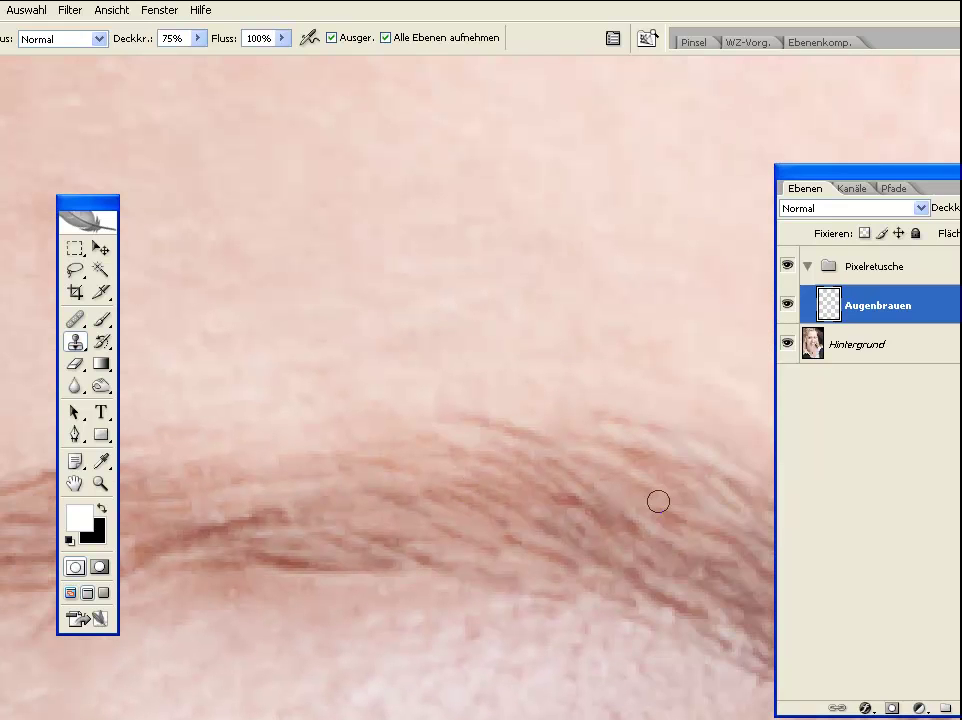
pyautogui.moveTo(404, 515); pyautogui.dragTo(344, 498)
pyautogui.moveTo(496, 552); pyautogui.dragTo(451, 414)
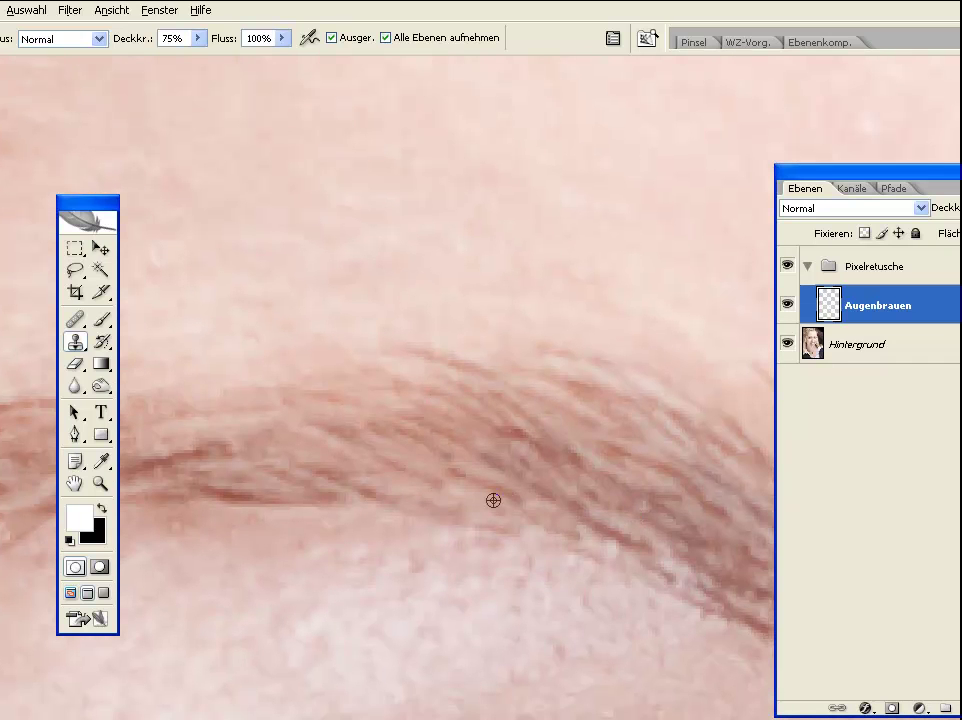
pyautogui.moveTo(307, 453); pyautogui.dragTo(550, 466)
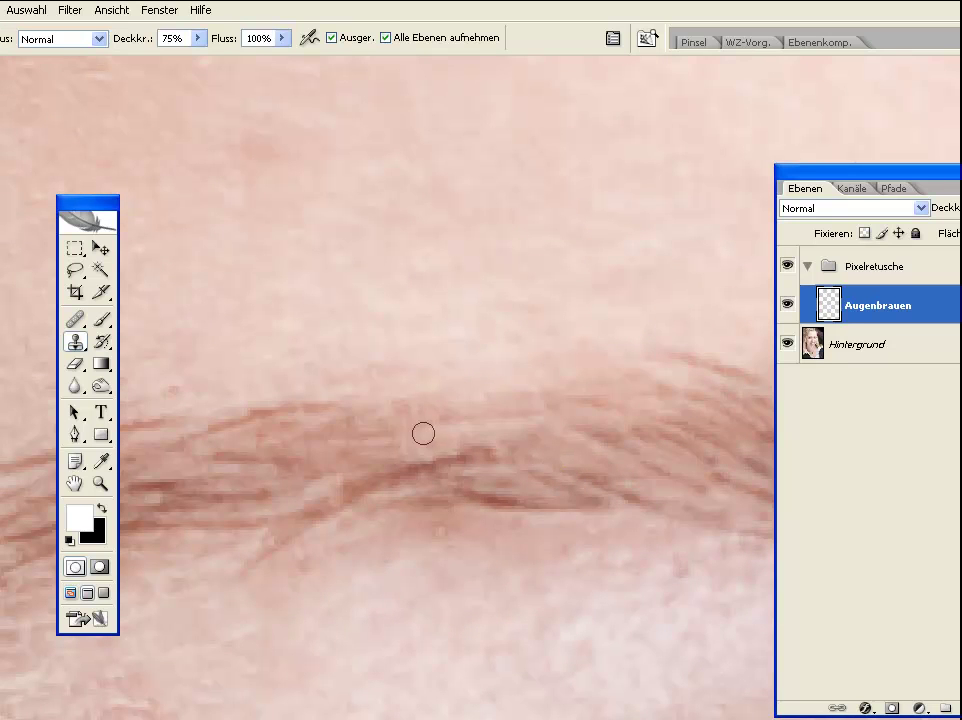
pyautogui.moveTo(666, 408)
pyautogui.mouseDown()
pyautogui.moveTo(547, 453)
pyautogui.moveTo(261, 457)
pyautogui.moveTo(397, 485)
pyautogui.moveTo(80, 481)
pyautogui.mouseUp()
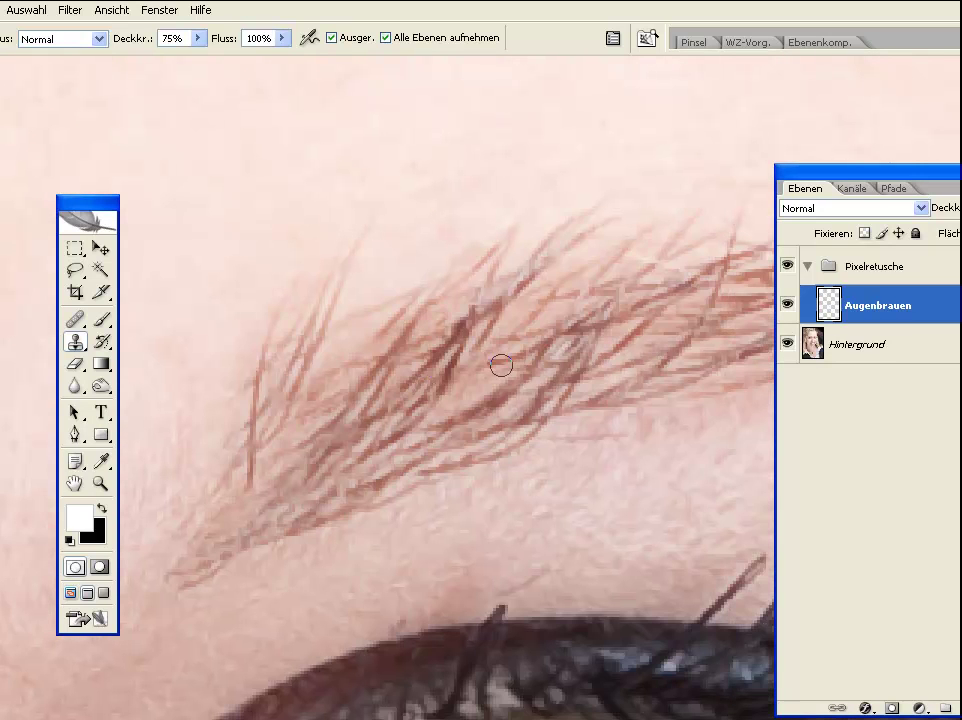
# - Zoom in closely on the cloned eyebrow hairs to inspect them
pyautogui.click(101, 484)
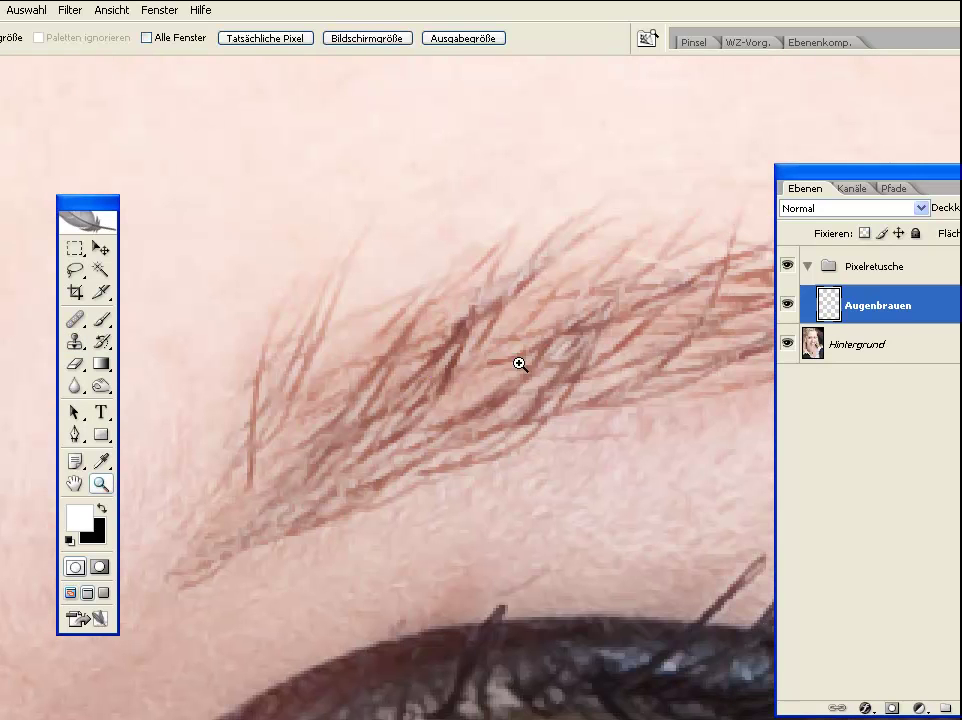
pyautogui.click(440, 385)
pyautogui.click(437, 368)
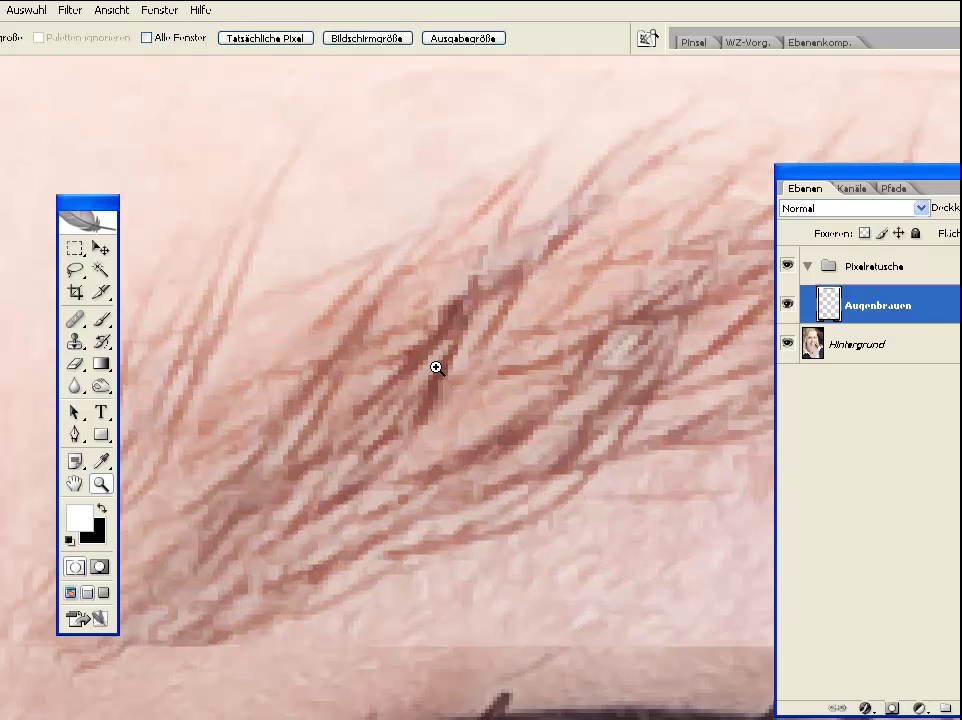
pyautogui.click(437, 368)
pyautogui.rightClick(439, 360)
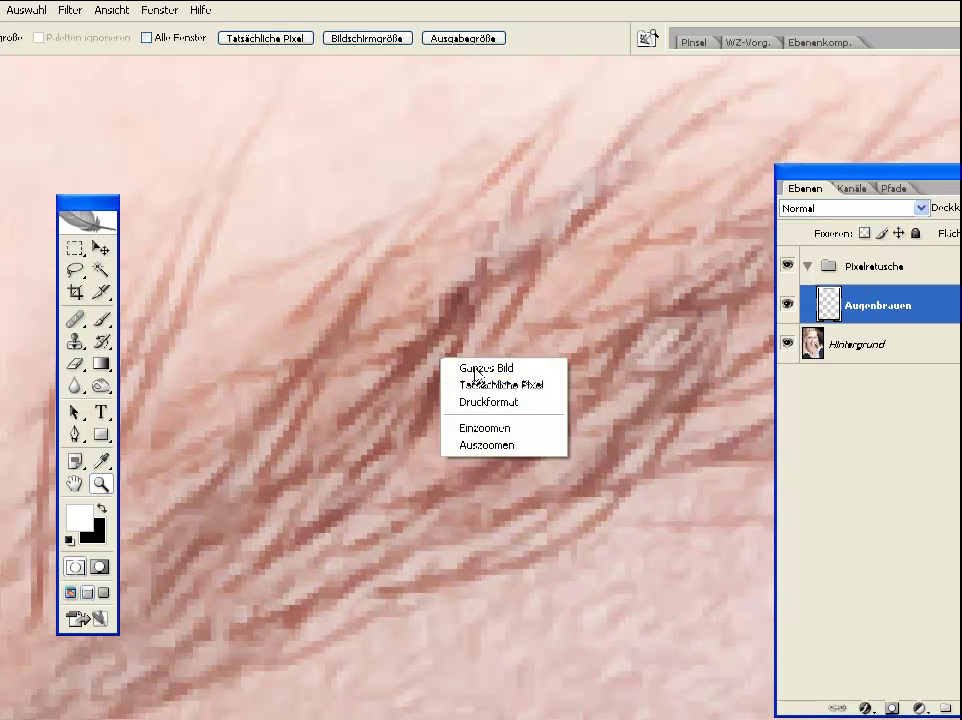
pyautogui.click(487, 445)
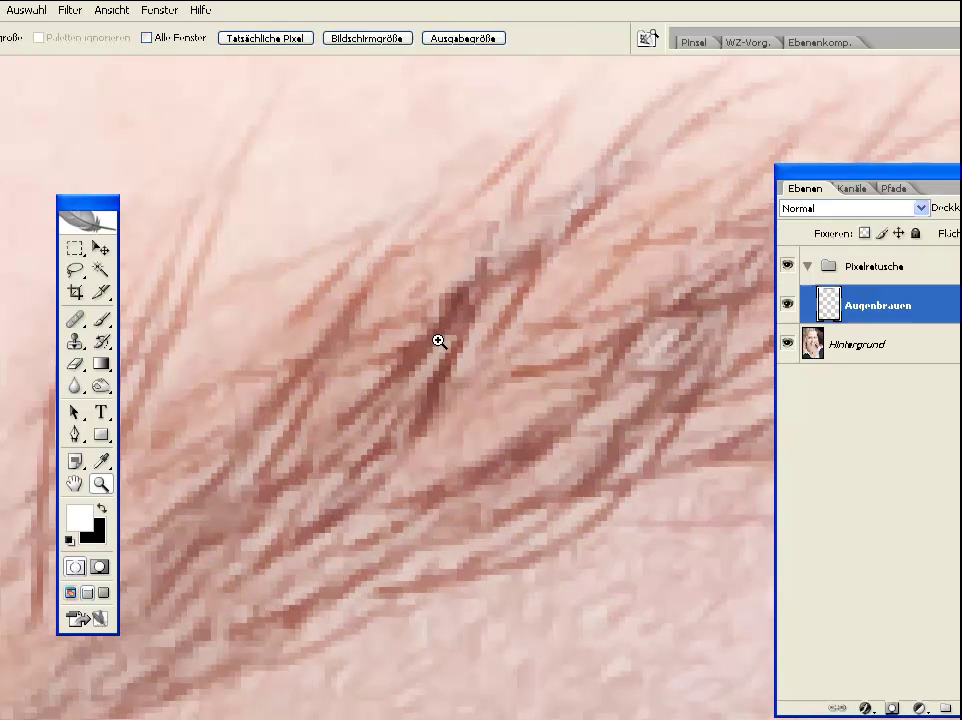
pyautogui.click(440, 340)
pyautogui.rightClick(457, 375)
pyautogui.press('Escape')
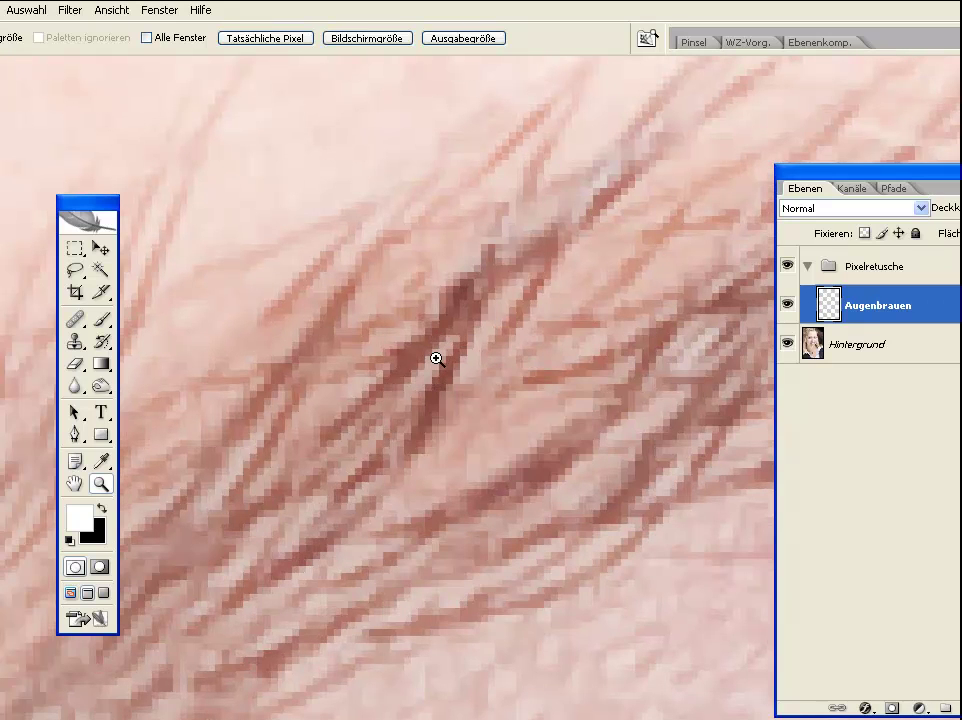
# - Shrink the clone brush diameter to 4 px
pyautogui.press('s')
pyautogui.rightClick(507, 369)
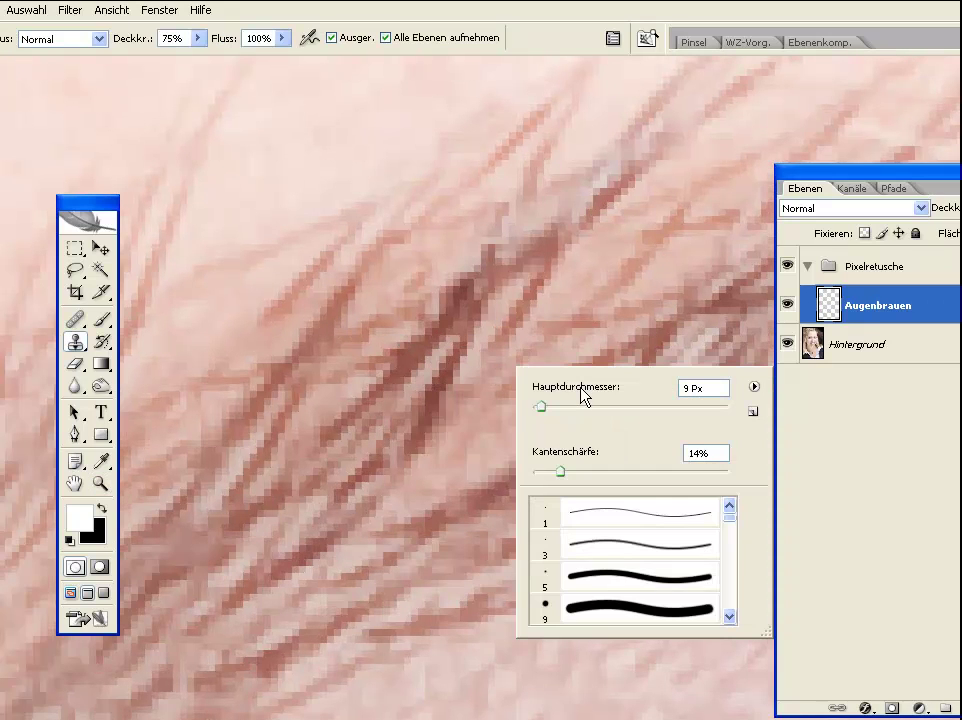
pyautogui.moveTo(541, 407); pyautogui.dragTo(532, 407)
pyautogui.moveTo(538, 415); pyautogui.dragTo(540, 415)
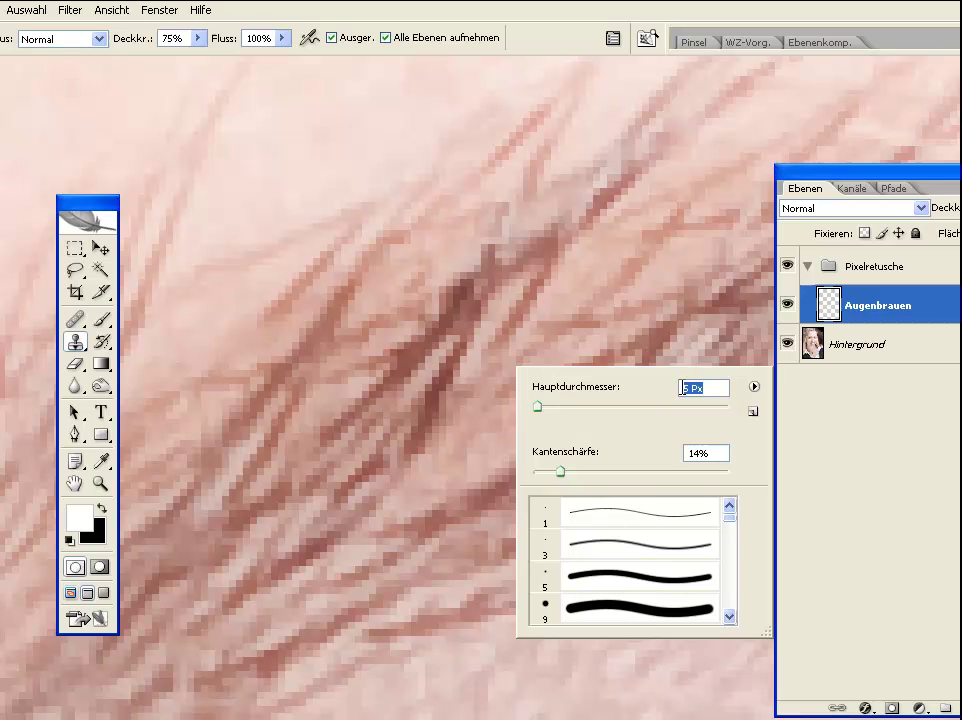
pyautogui.write('4')
pyautogui.press('Return')
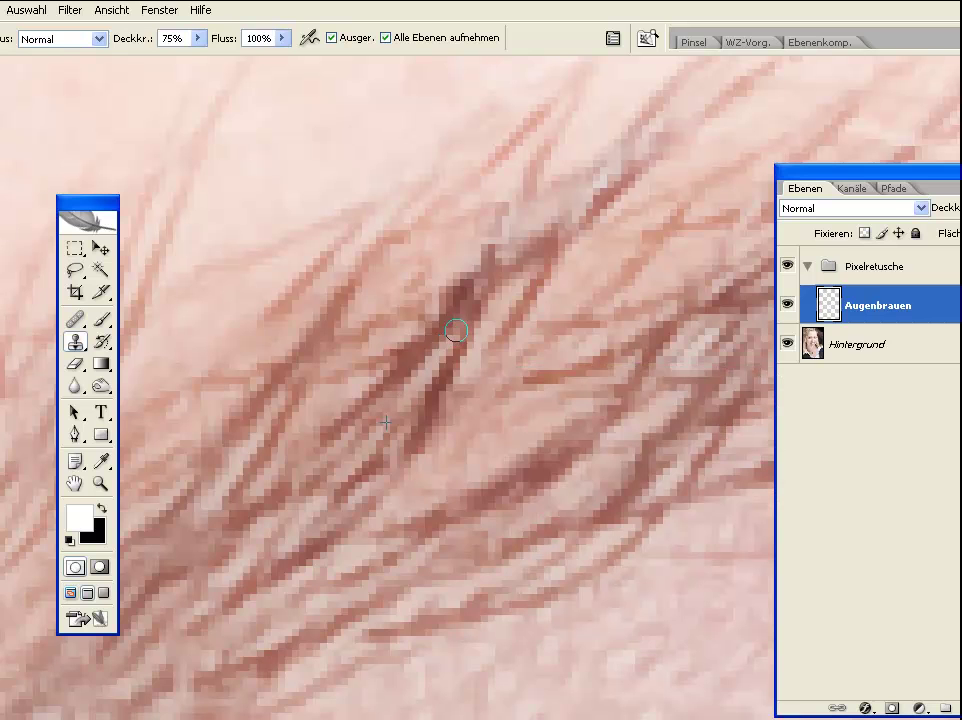
# - Clone short fine hair strokes at 93% opacity, then at 100% opacity
pyautogui.moveTo(201, 41); pyautogui.dragTo(206, 60)
pyautogui.click(389, 410)
pyautogui.moveTo(454, 331); pyautogui.dragTo(470, 296)
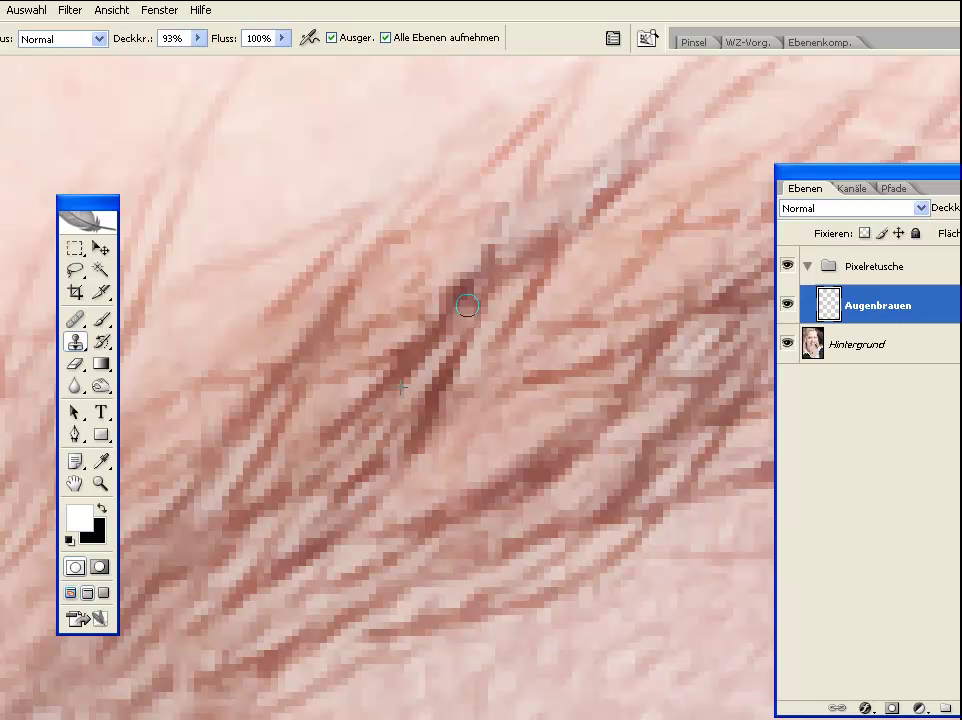
pyautogui.click(197, 38)
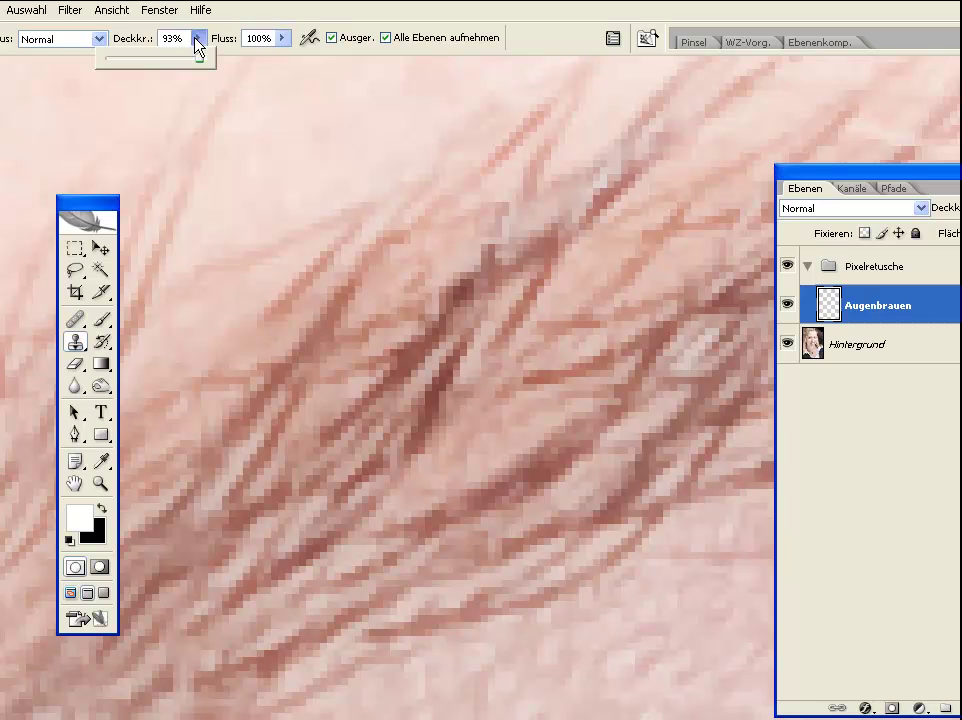
pyautogui.click(421, 378)
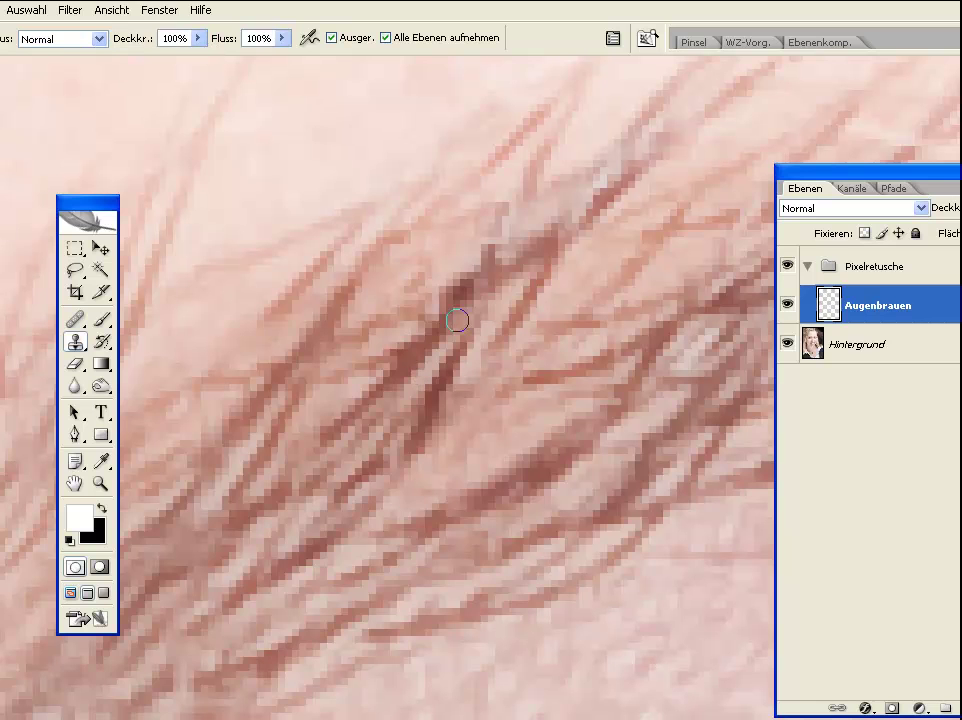
pyautogui.moveTo(450, 328); pyautogui.dragTo(477, 300)
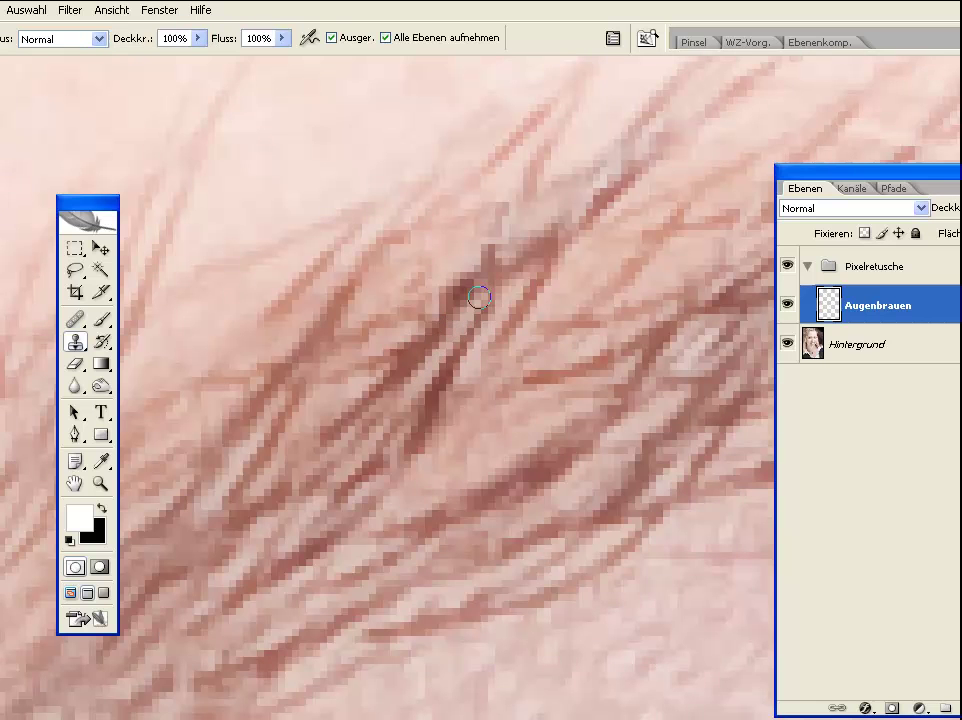
pyautogui.moveTo(334, 386); pyautogui.dragTo(444, 365)
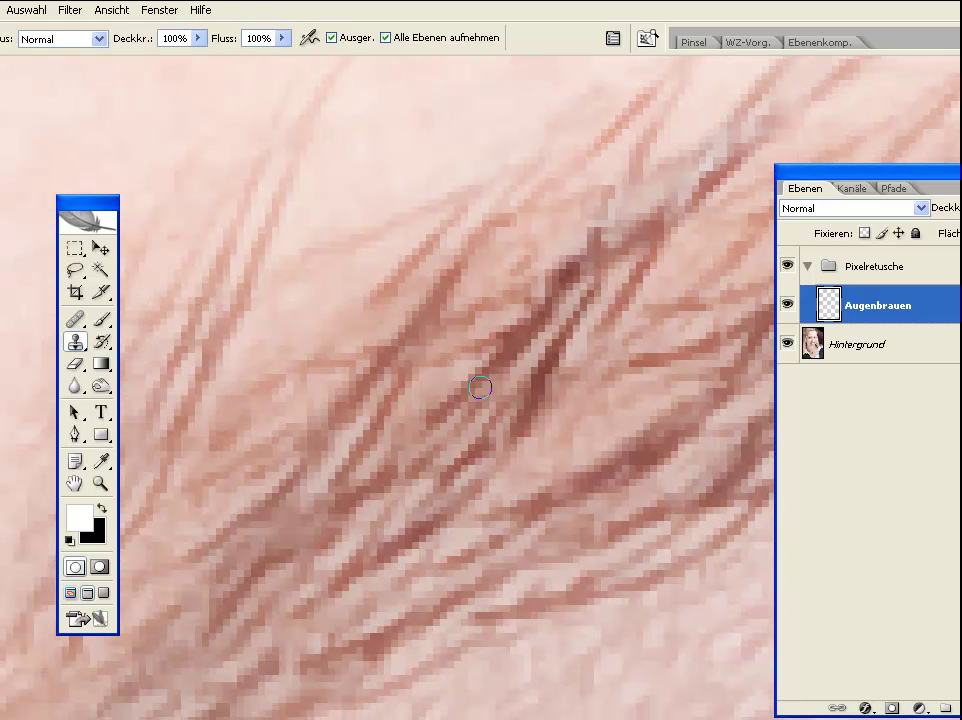
pyautogui.moveTo(631, 333); pyautogui.dragTo(566, 423)
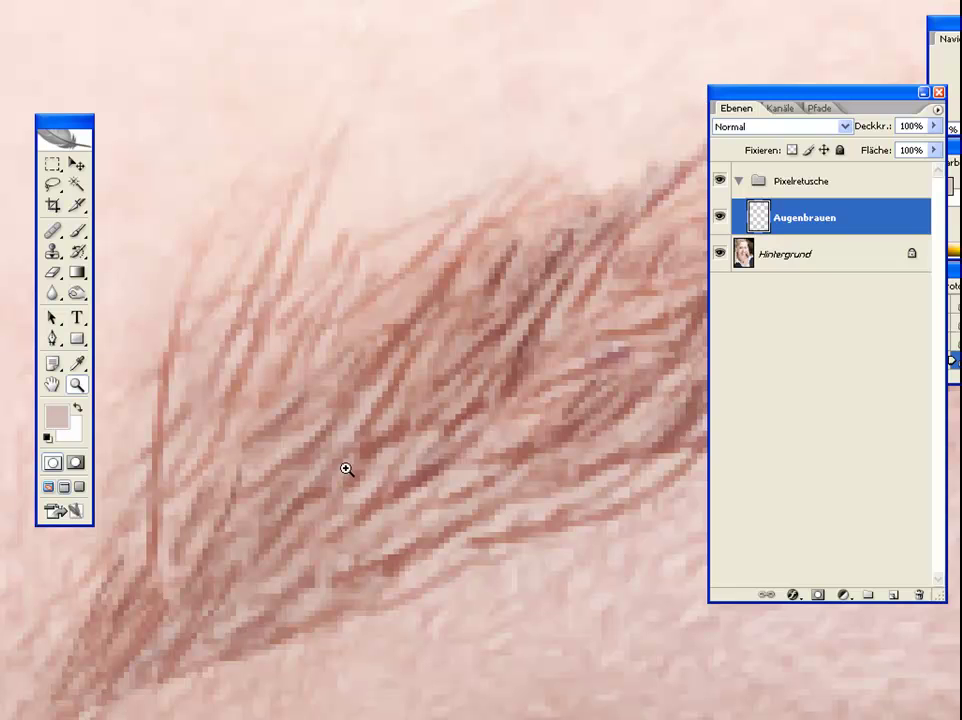
# - Select the Brush tool (B) for painting hairs by hand
pyautogui.press('b')
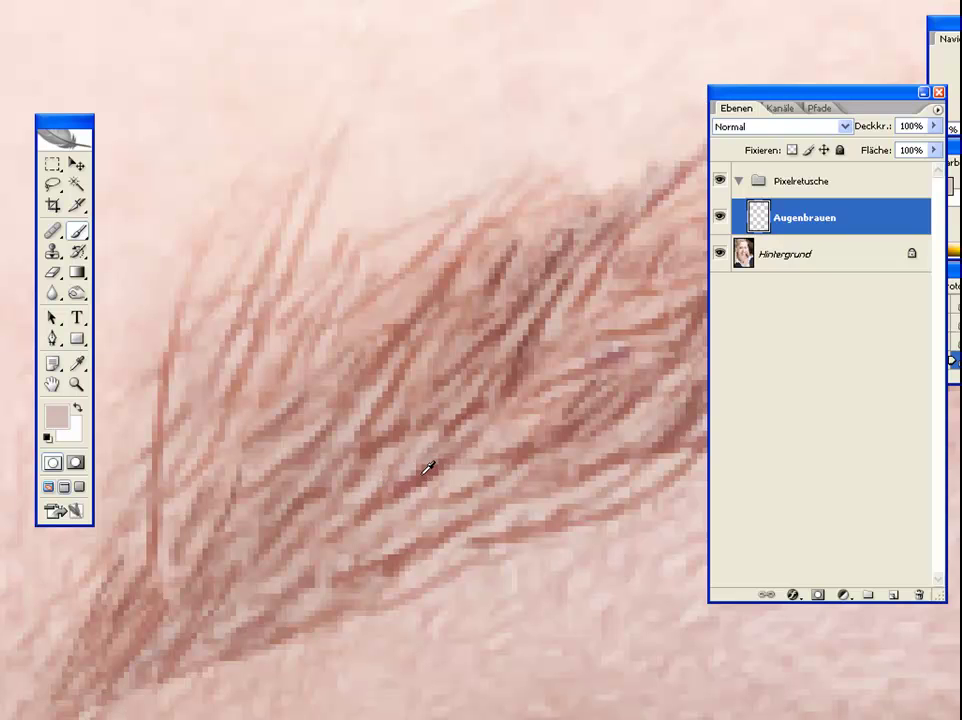
# - Sample the dark reddish-brown hair colour, then a light skin tone, panning along the eyebrow
pyautogui.keyDown('alt'); pyautogui.click(423, 473); pyautogui.keyUp('alt')
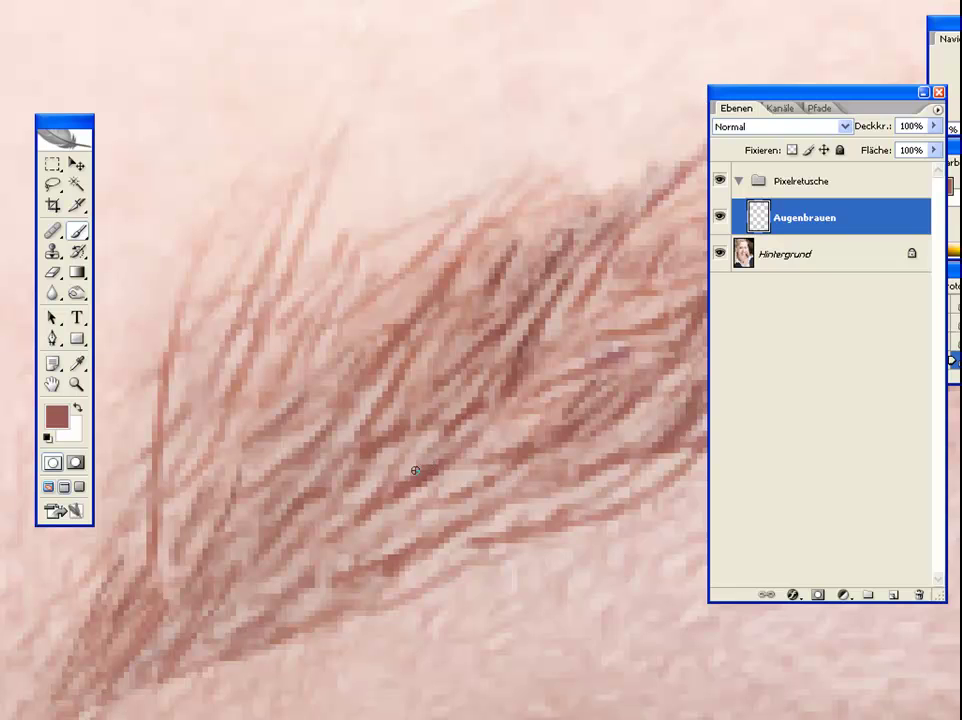
pyautogui.rightClick(377, 481)
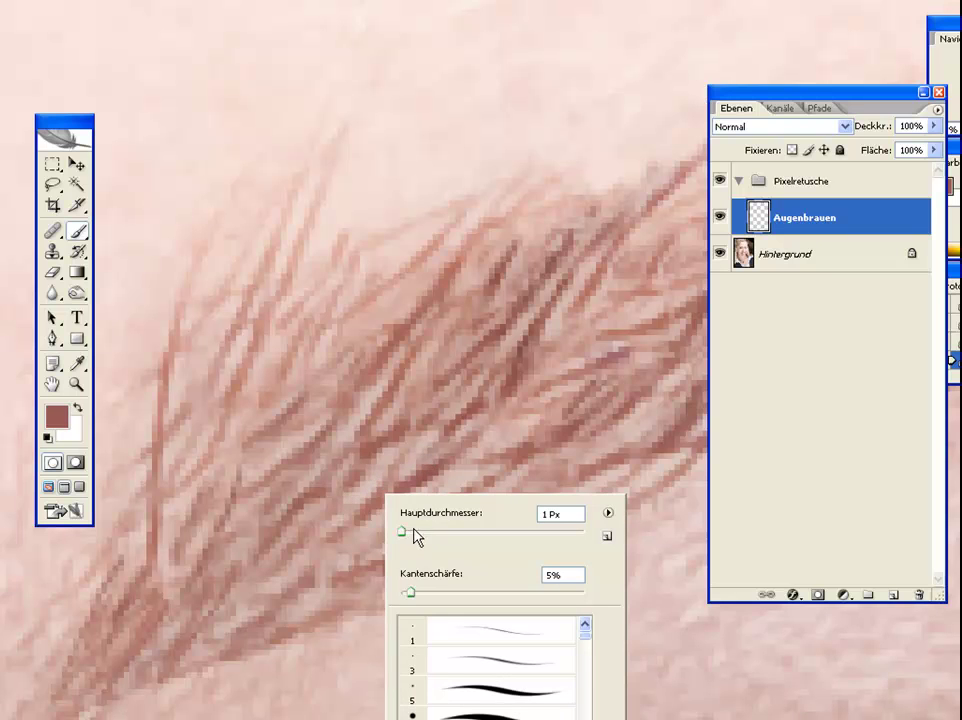
pyautogui.click(268, 596)
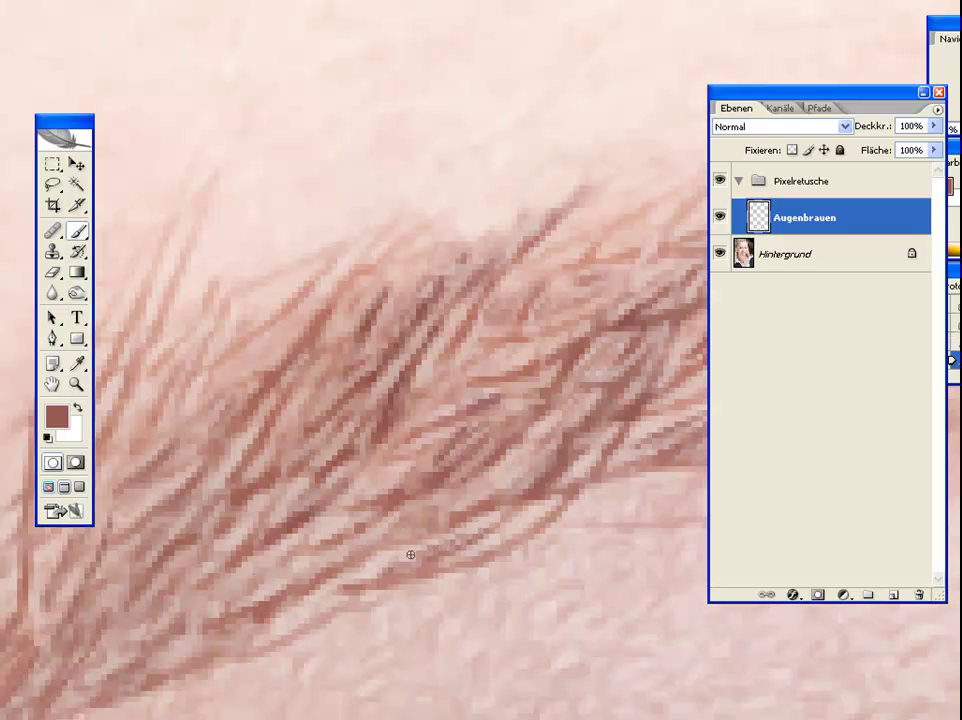
pyautogui.moveTo(329, 565); pyautogui.dragTo(390, 608)
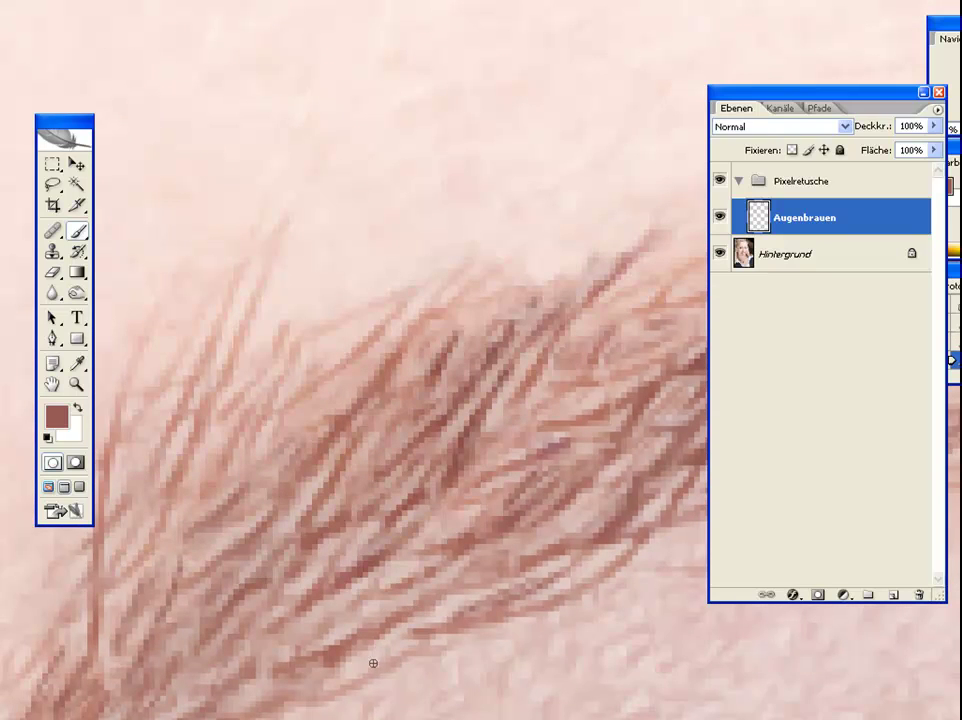
pyautogui.keyDown('alt'); pyautogui.click(376, 620); pyautogui.keyUp('alt')
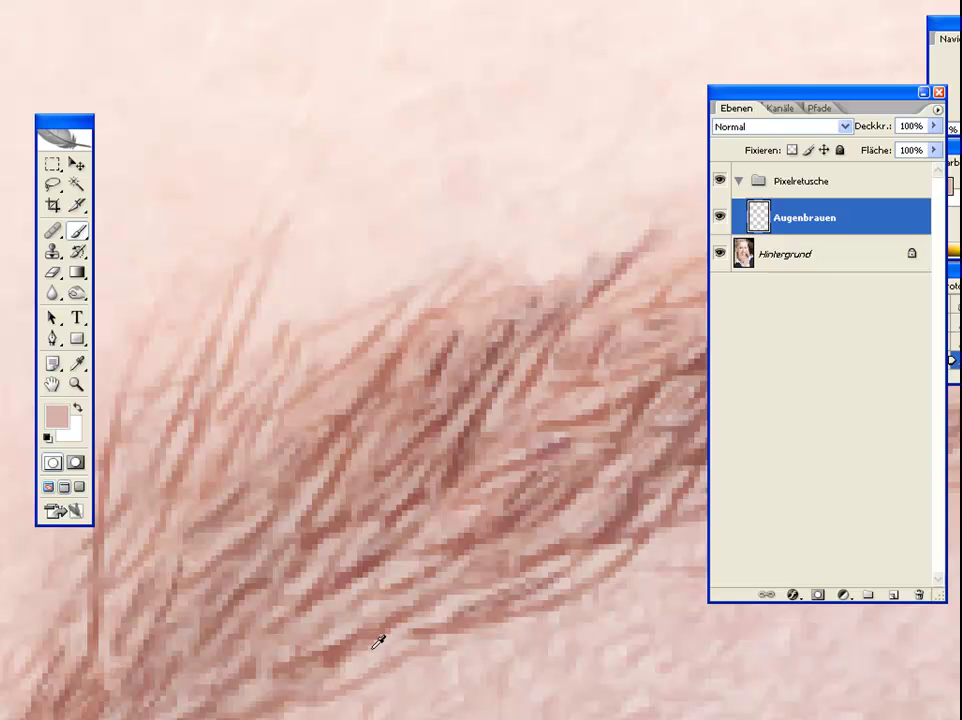
pyautogui.moveTo(326, 580)
pyautogui.mouseDown()
pyautogui.moveTo(479, 503)
pyautogui.moveTo(486, 462)
pyautogui.mouseUp()
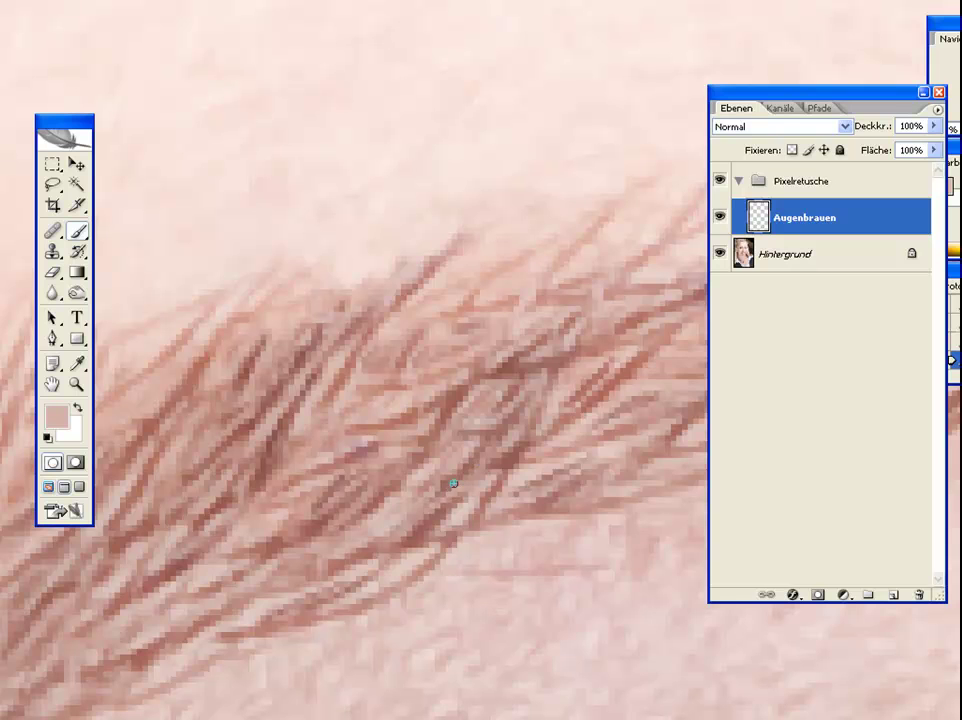
pyautogui.press('z')
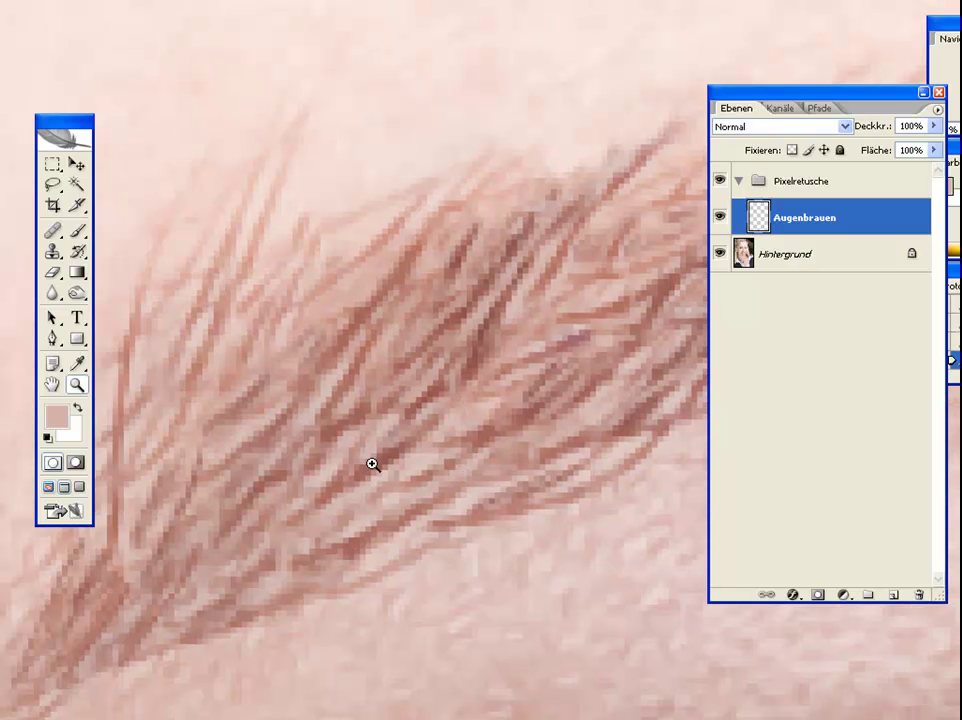
# - Zoom out four steps and scroll so the full eyebrow and the eye below are framed
pyautogui.keyDown('alt'); pyautogui.click(397, 471); pyautogui.keyUp('alt')
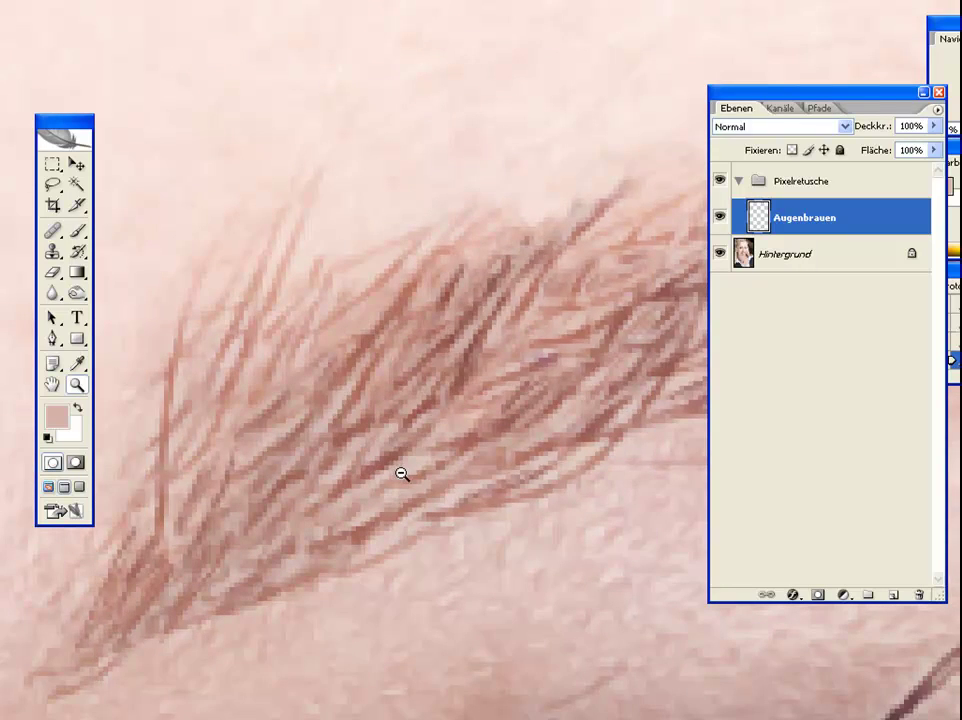
pyautogui.keyDown('alt'); pyautogui.click(401, 470); pyautogui.keyUp('alt')
pyautogui.keyDown('alt'); pyautogui.click(402, 470); pyautogui.keyUp('alt')
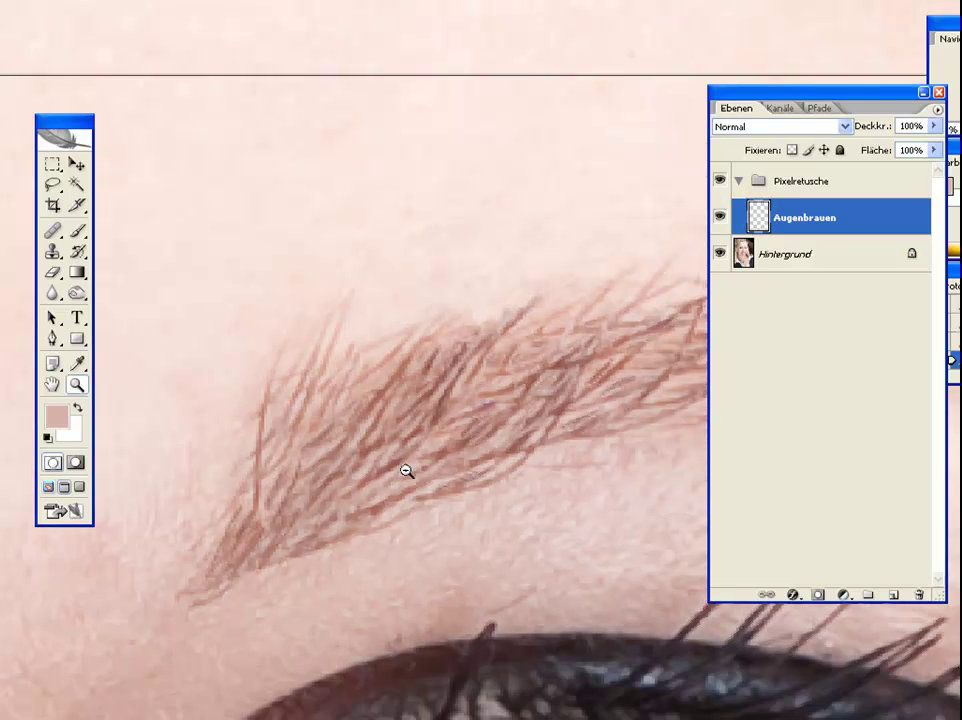
pyautogui.keyDown('alt'); pyautogui.click(403, 468); pyautogui.keyUp('alt')
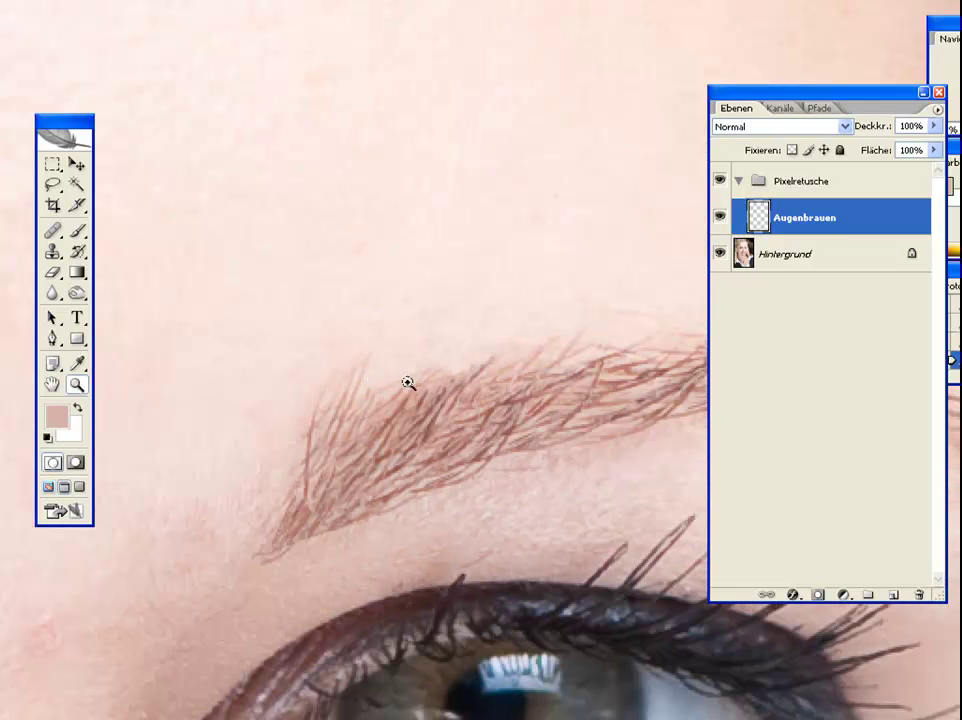
pyautogui.hscroll(2, 600, 390)
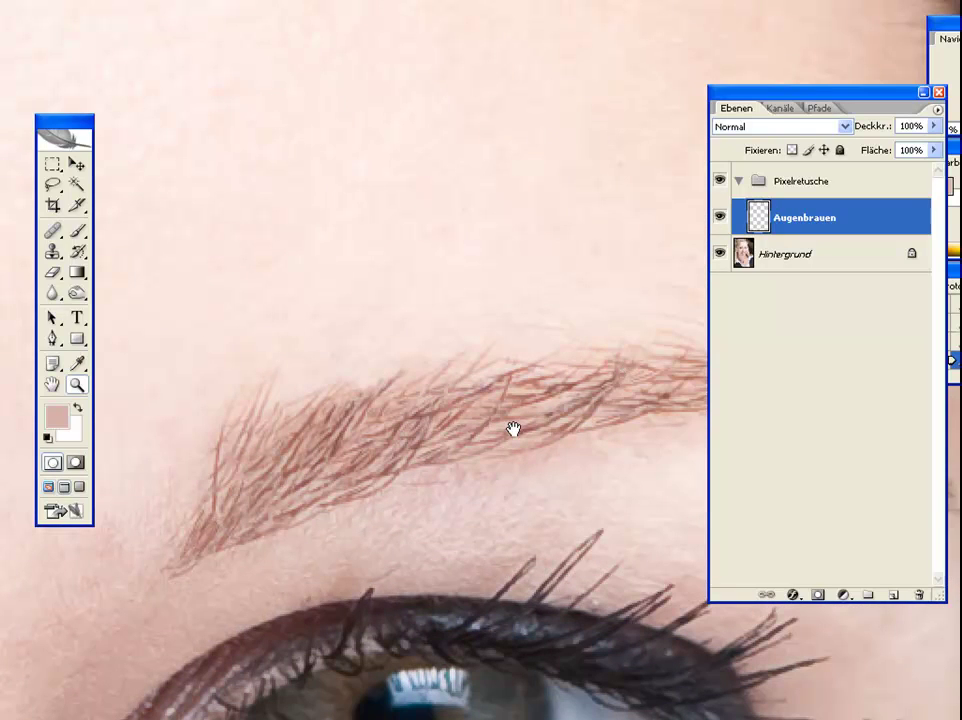
pyautogui.scroll(-2, 446, 392)
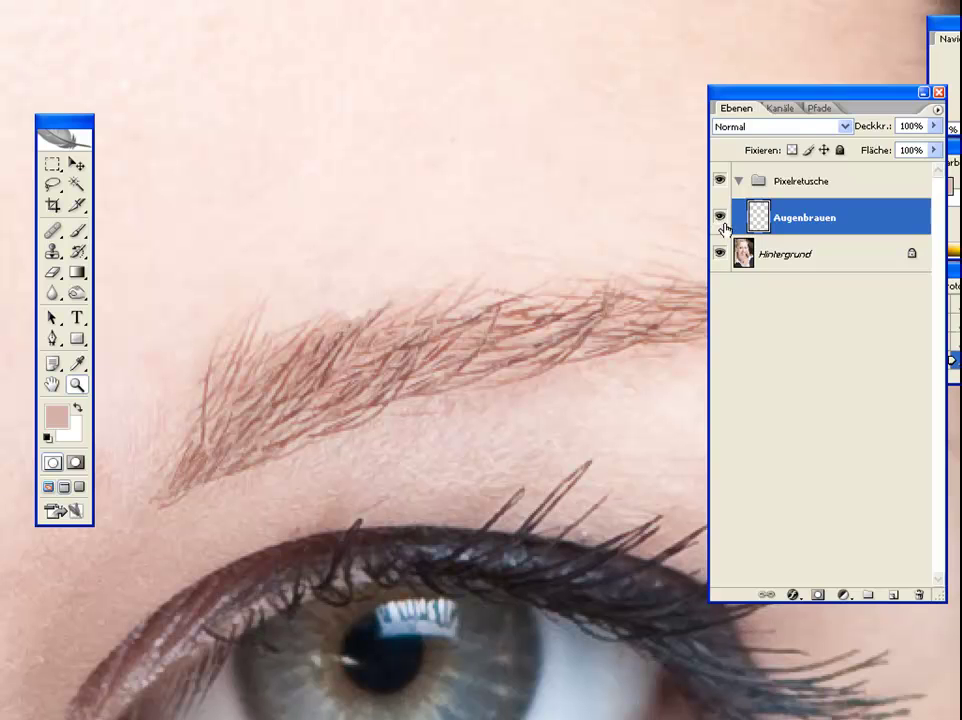
# - Toggle the Augenbrauen layer's visibility for a before/after comparison of the eyebrow
pyautogui.click(720, 218)
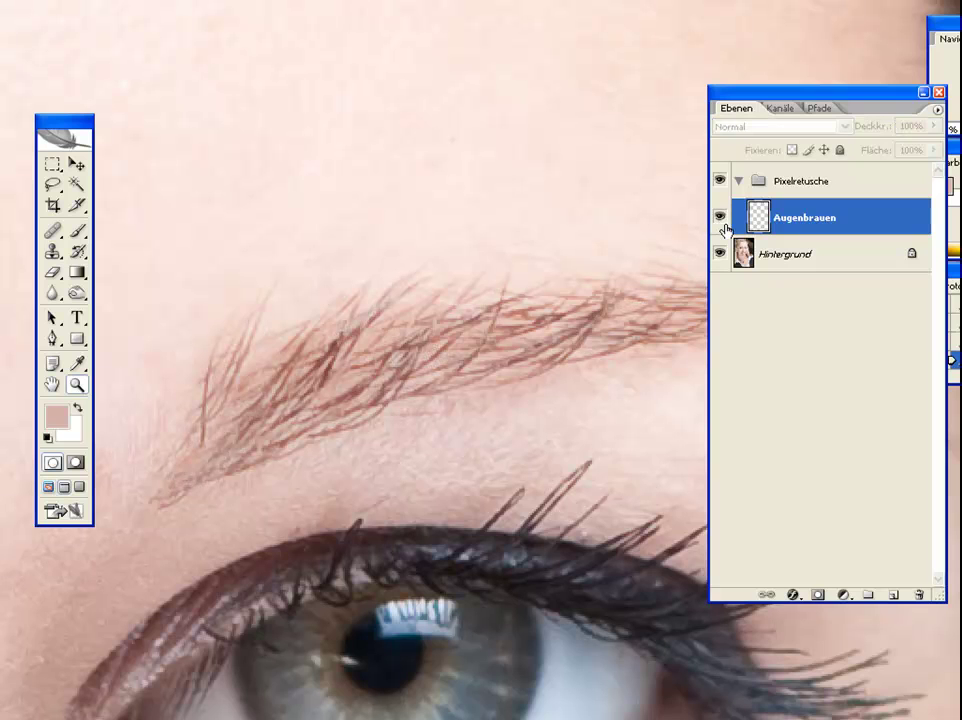
pyautogui.click(720, 218)
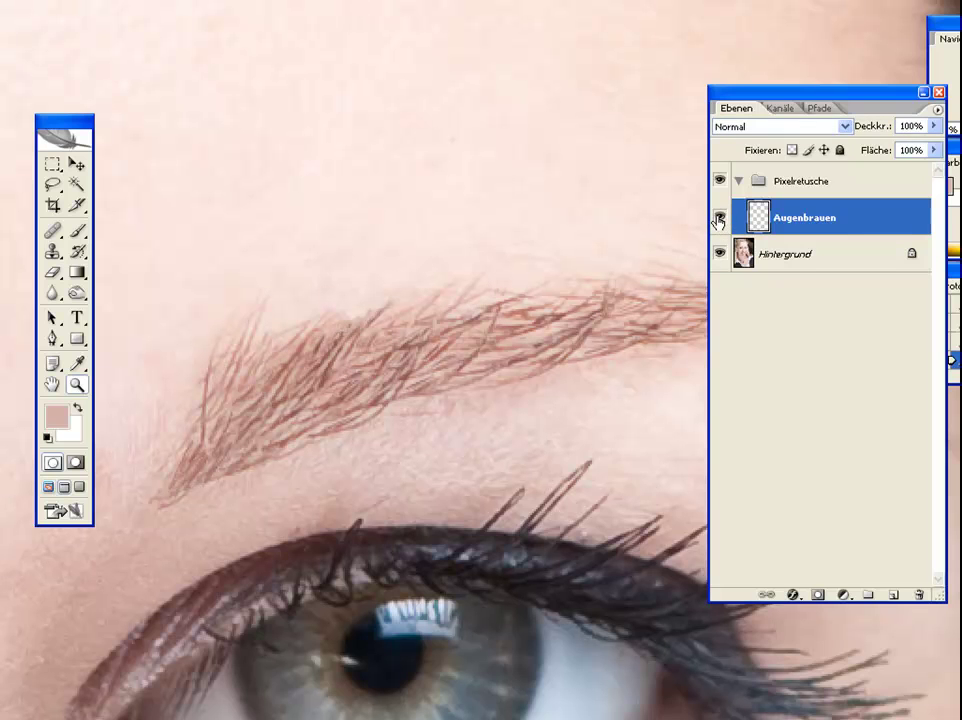
pyautogui.click(719, 219)
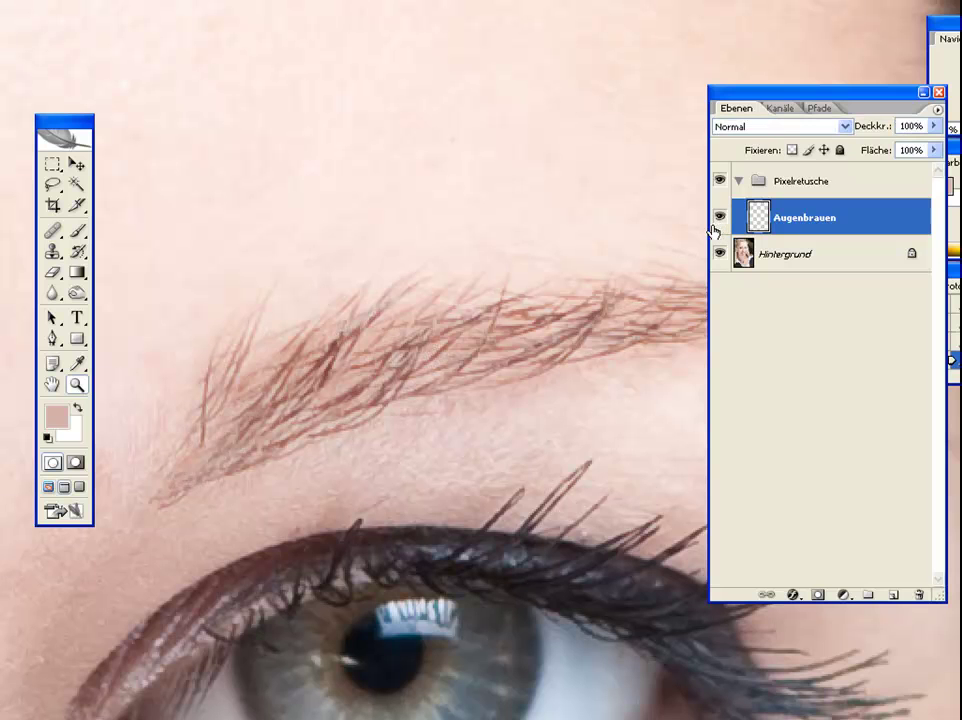
# - Adjust the zoom around the eye to show the eyebrow with more of the face
pyautogui.keyDown('alt'); pyautogui.click(365, 485); pyautogui.keyUp('alt')
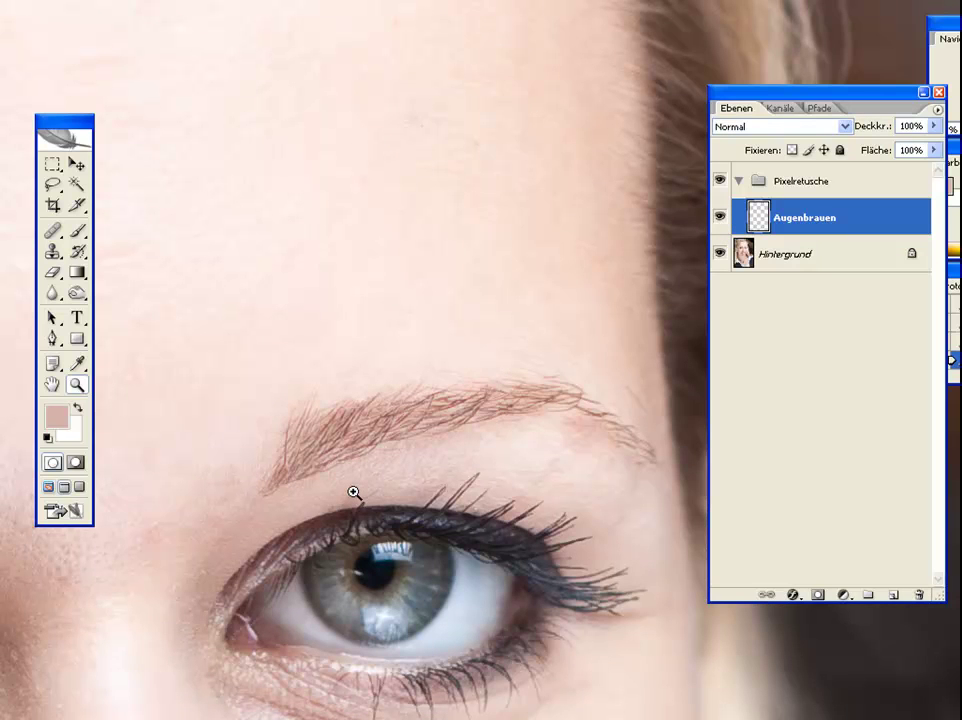
pyautogui.click(355, 497)
pyautogui.keyDown('alt'); pyautogui.click(358, 516); pyautogui.keyUp('alt')
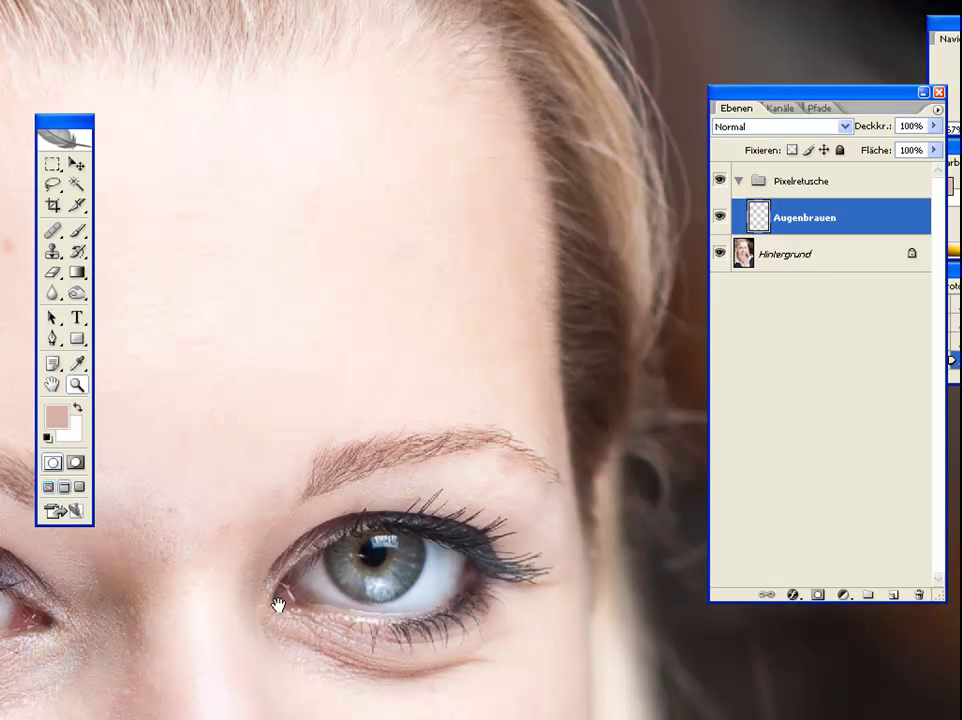
# - Pan to show both eyes and compare the brows with the Augenbrauen layer hidden and shown
pyautogui.moveTo(278, 605); pyautogui.dragTo(593, 492)
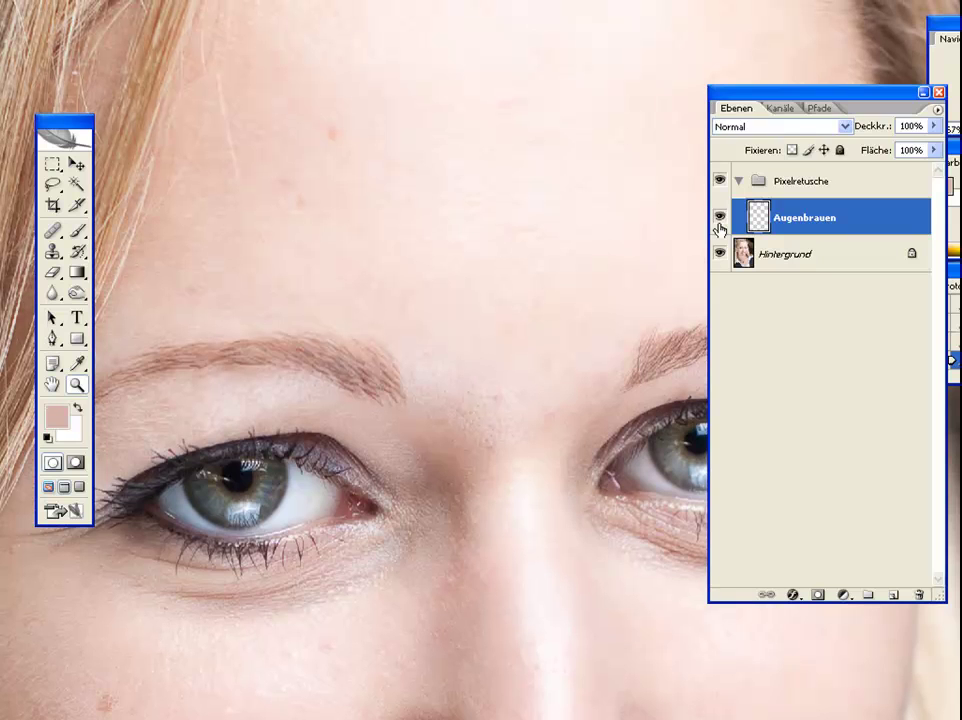
pyautogui.click(719, 216)
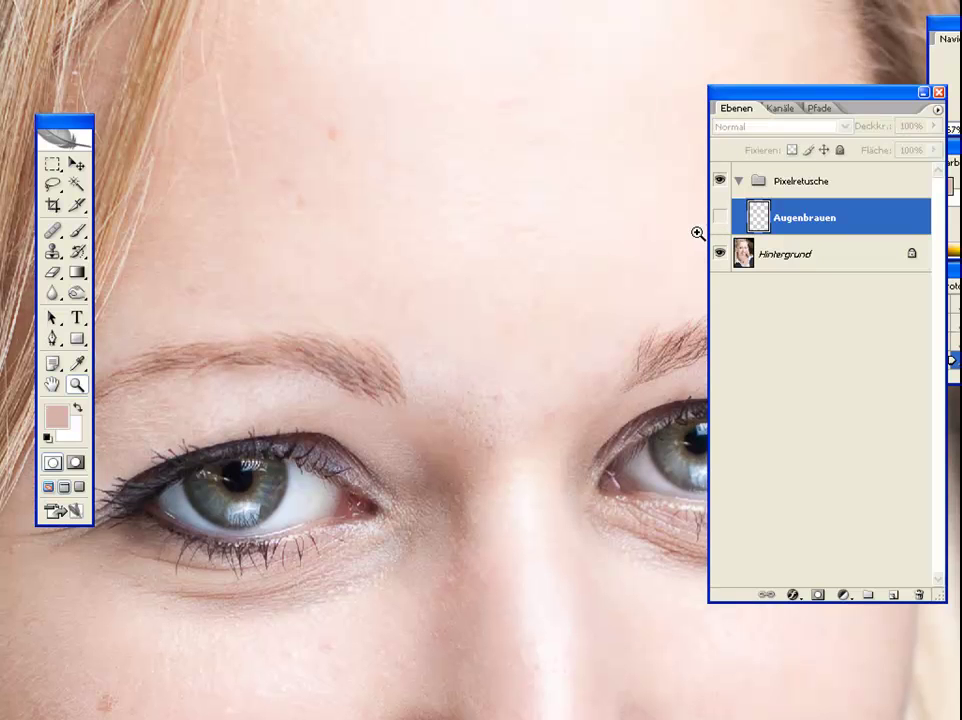
pyautogui.click(720, 218)
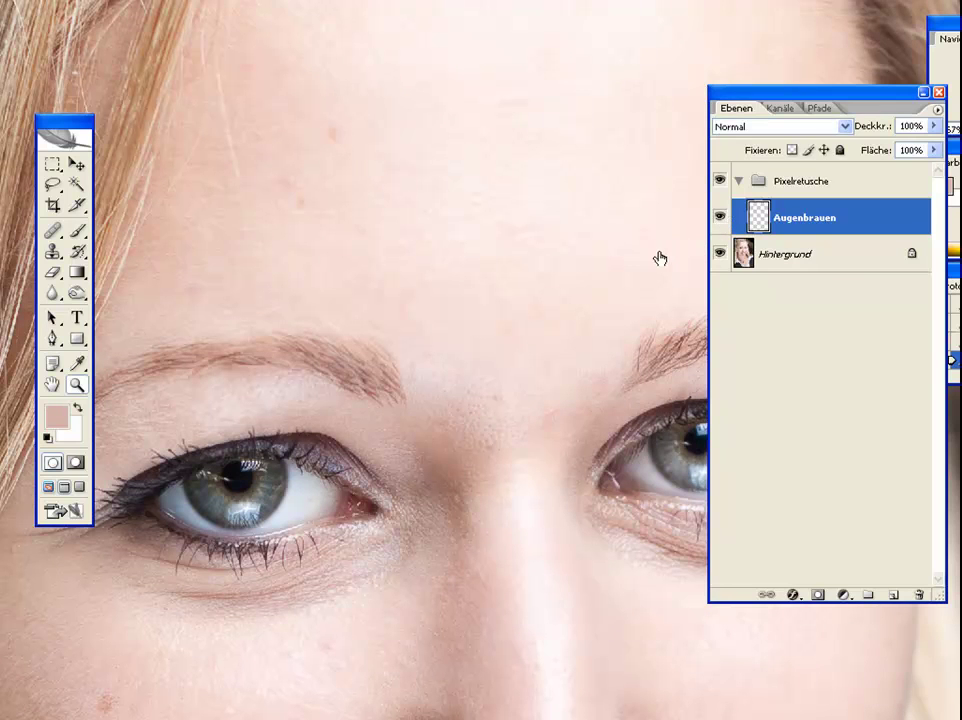
# - Zoom out to the whole face and compare again, leaving the Augenbrauen layer visible
pyautogui.moveTo(615, 354); pyautogui.dragTo(530, 384)
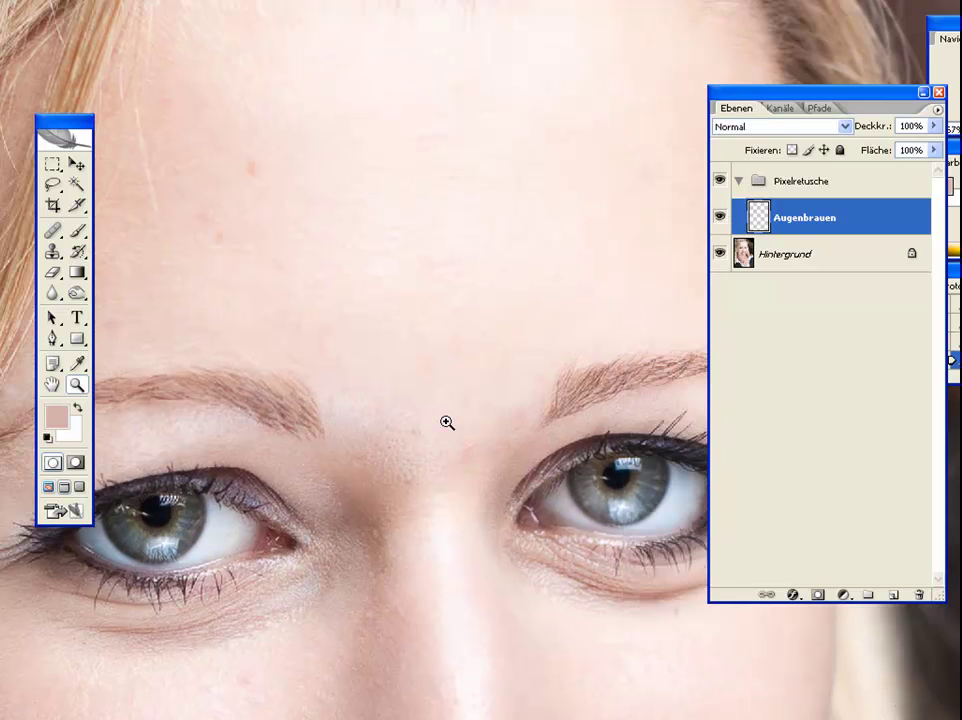
pyautogui.keyDown('alt'); pyautogui.click(450, 440); pyautogui.keyUp('alt')
pyautogui.keyDown('alt'); pyautogui.click(455, 458); pyautogui.keyUp('alt')
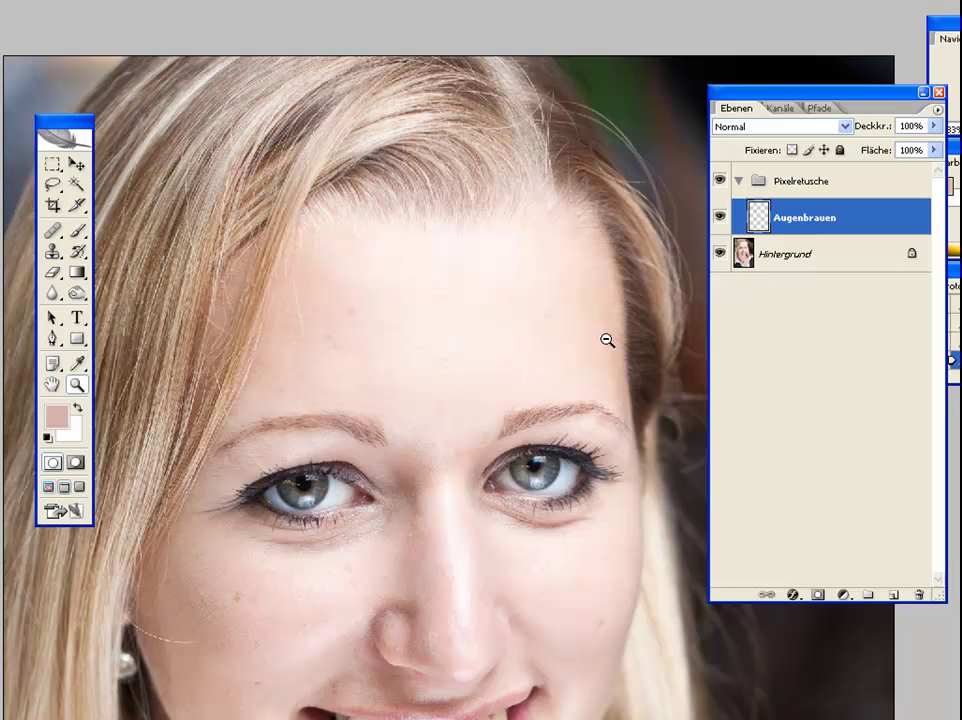
pyautogui.click(720, 217)
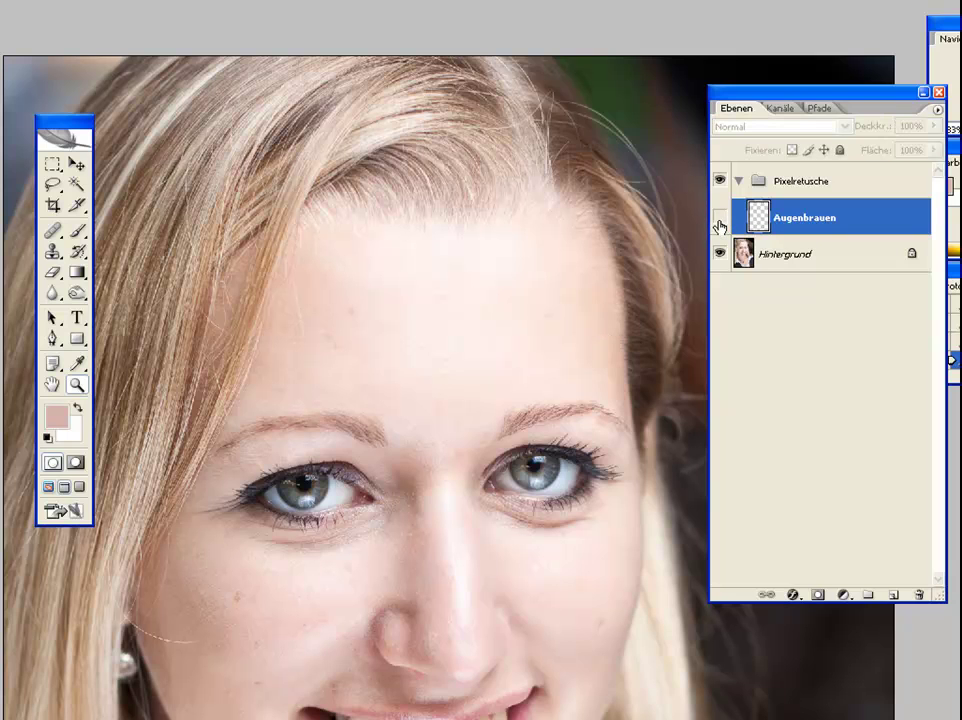
pyautogui.click(720, 218)
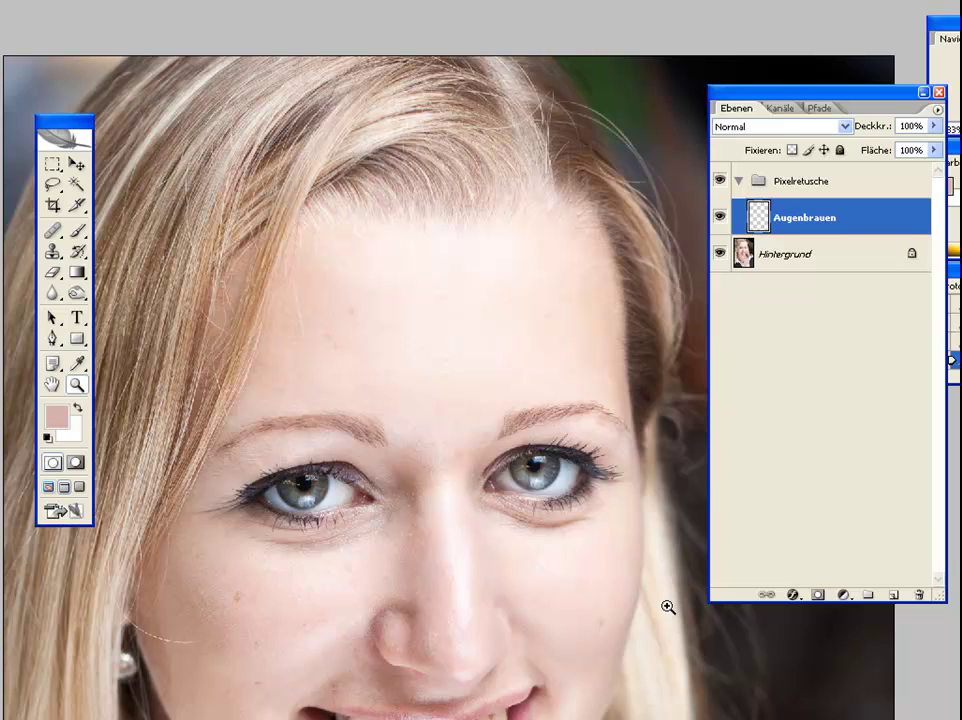
pyautogui.moveTo(622, 523); pyautogui.dragTo(467, 583)
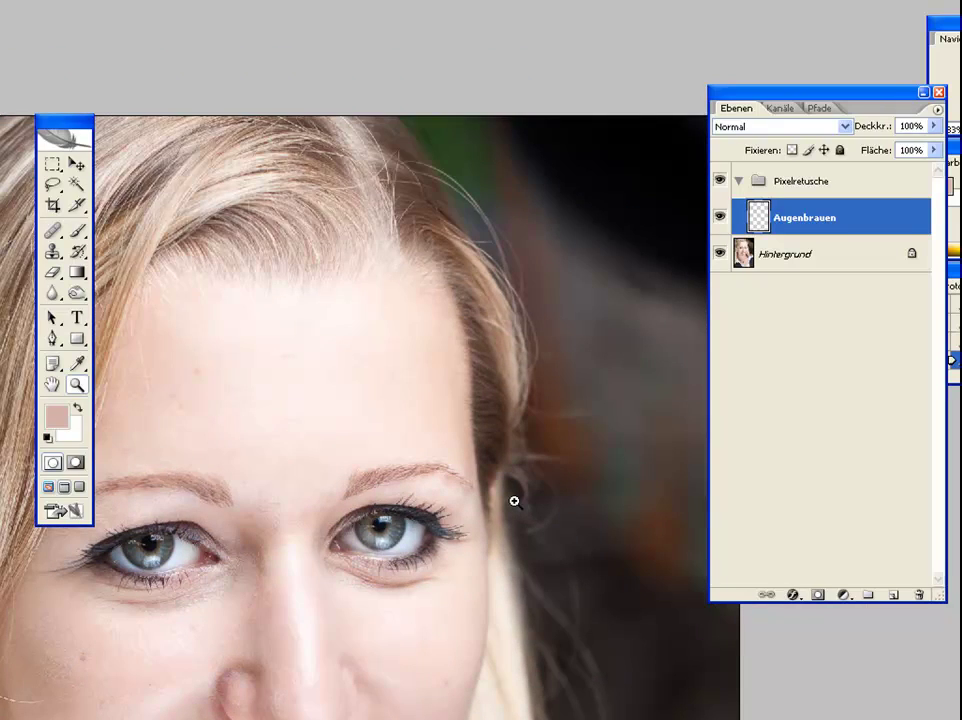